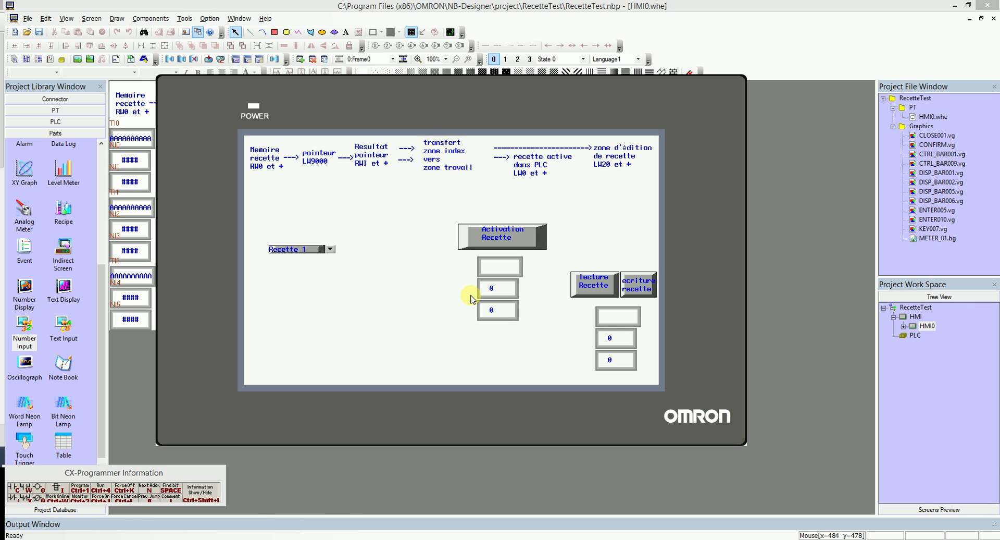
# Test the recipe selection list and the recipe-write confirmation screen in the running simulation, and close the simulation
pyautogui.click(330, 249)
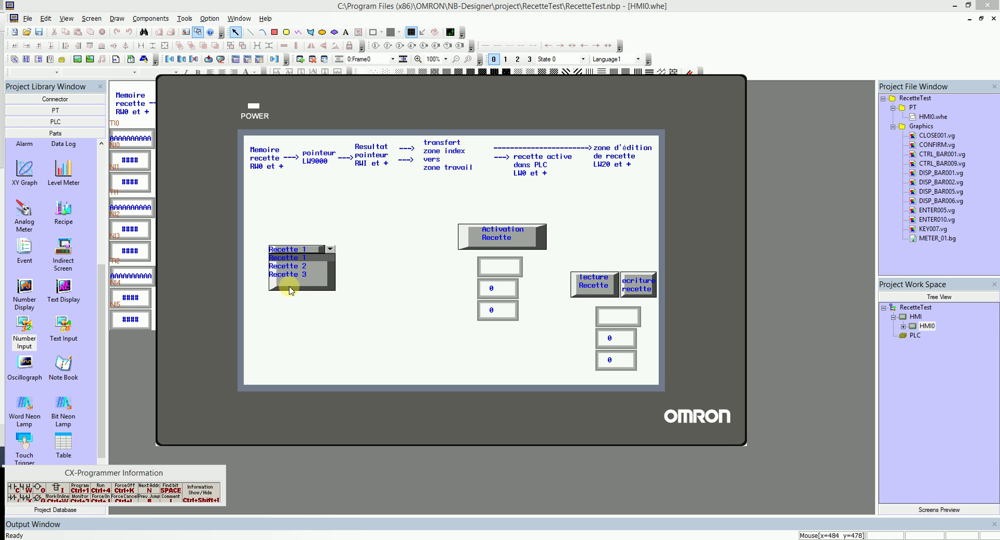
pyautogui.click(629, 291)
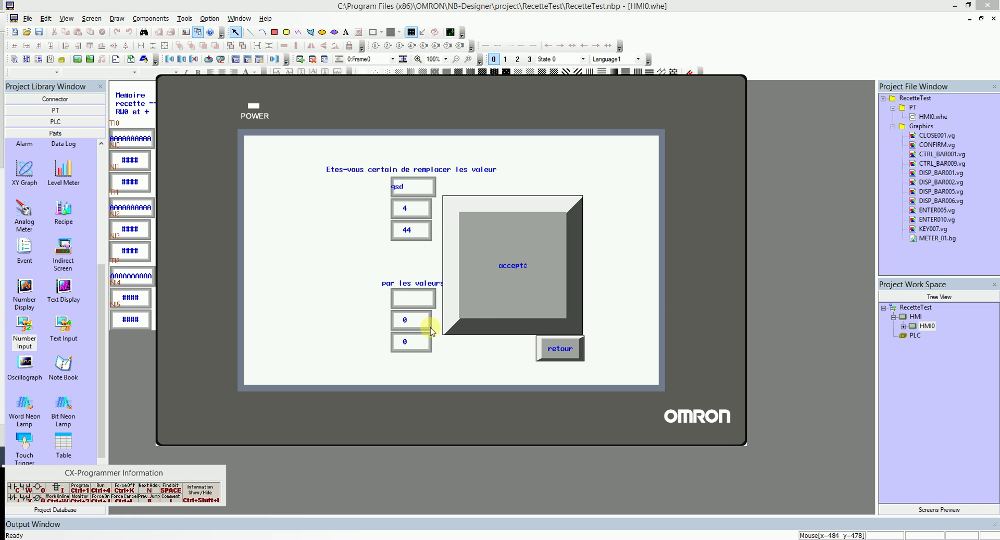
pyautogui.click(531, 268)
pyautogui.click(556, 348)
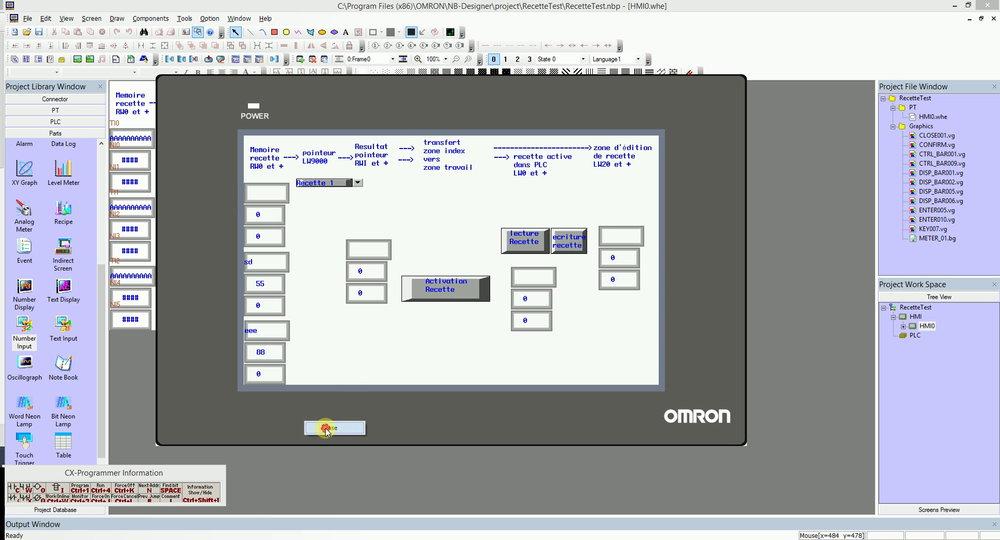
pyautogui.click(315, 426)
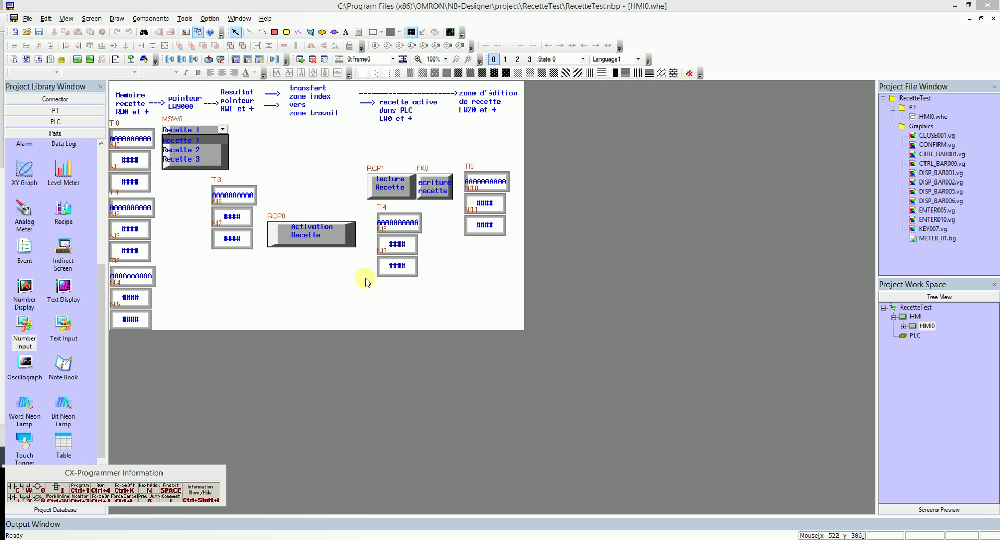
# Create a new project named "kl;lk;lk"
pyautogui.click(28, 19)
pyautogui.click(31, 31)
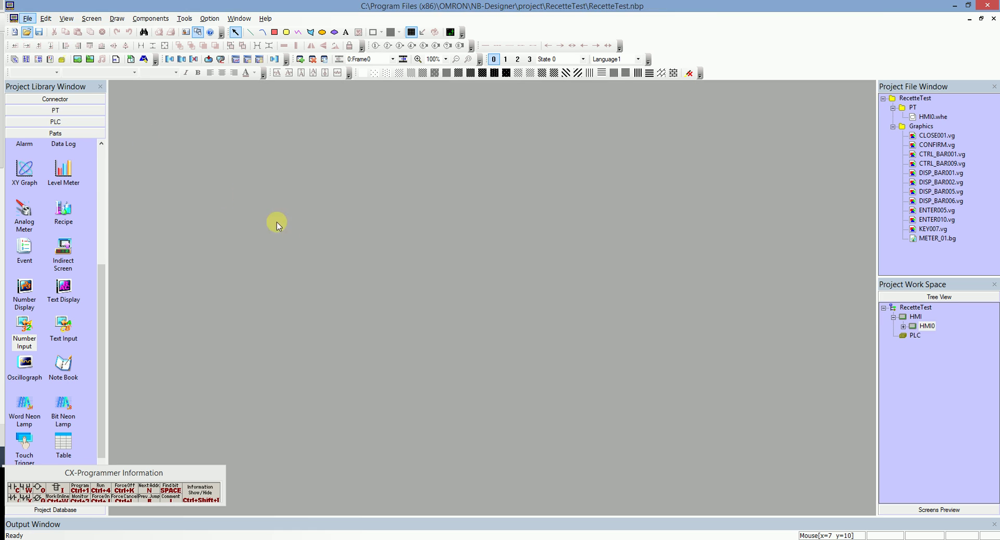
pyautogui.write('kl;lk;lk')
pyautogui.click(472, 293)
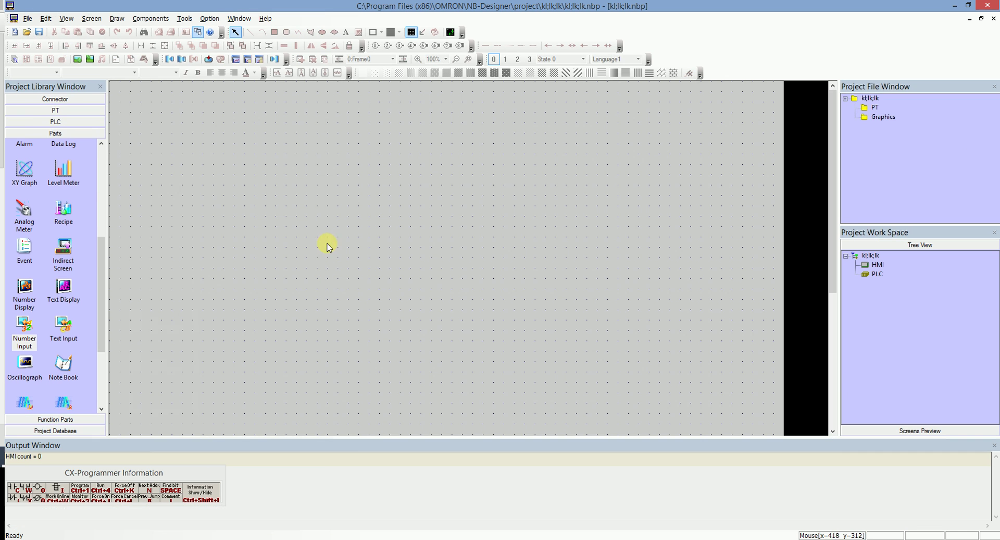
# Add an NB7W-TW01B terminal in Horizontal display mode to the project and open its screen for editing
pyautogui.click(24, 110)
pyautogui.moveTo(23, 135); pyautogui.dragTo(348, 163)
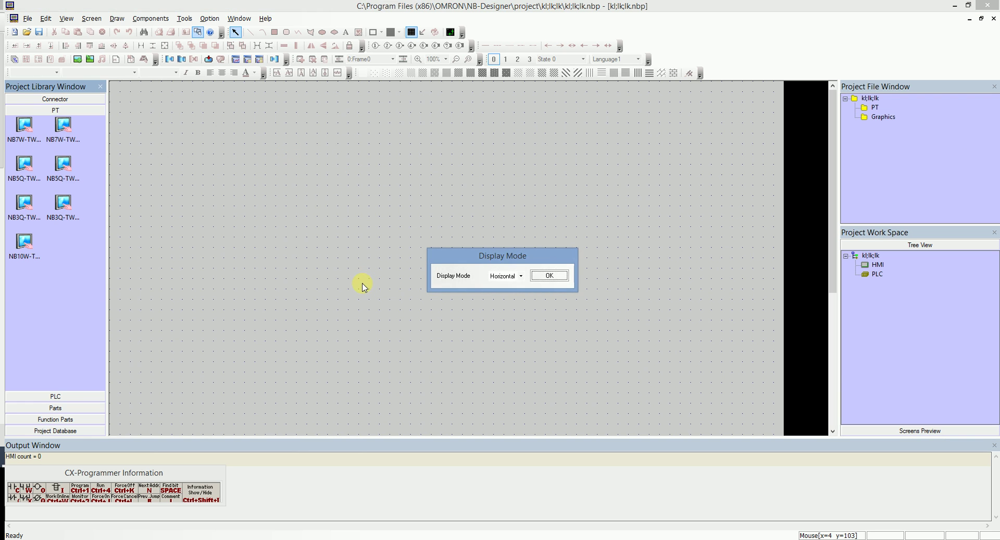
pyautogui.click(562, 271)
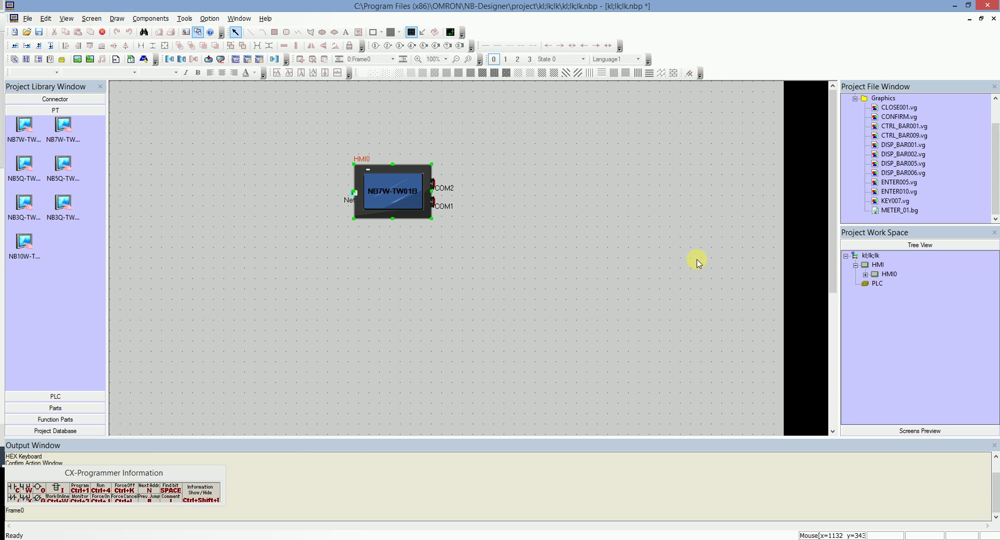
pyautogui.doubleClick(885, 274)
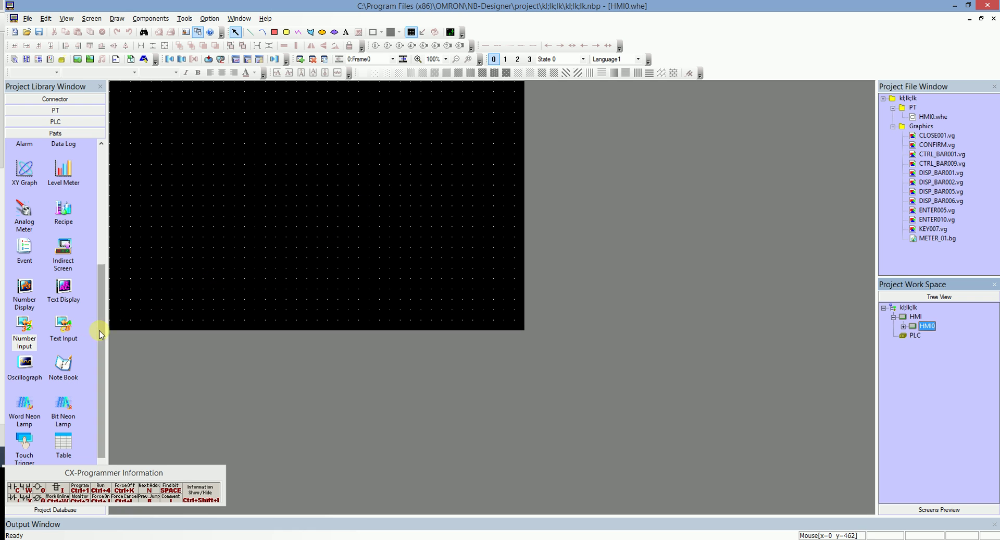
# Add a Word Switch to the screen and set its address to the system memory word LW9000: Index address
pyautogui.moveTo(101, 334); pyautogui.dragTo(101, 230)
pyautogui.click(31, 238)
pyautogui.moveTo(31, 237); pyautogui.dragTo(216, 198)
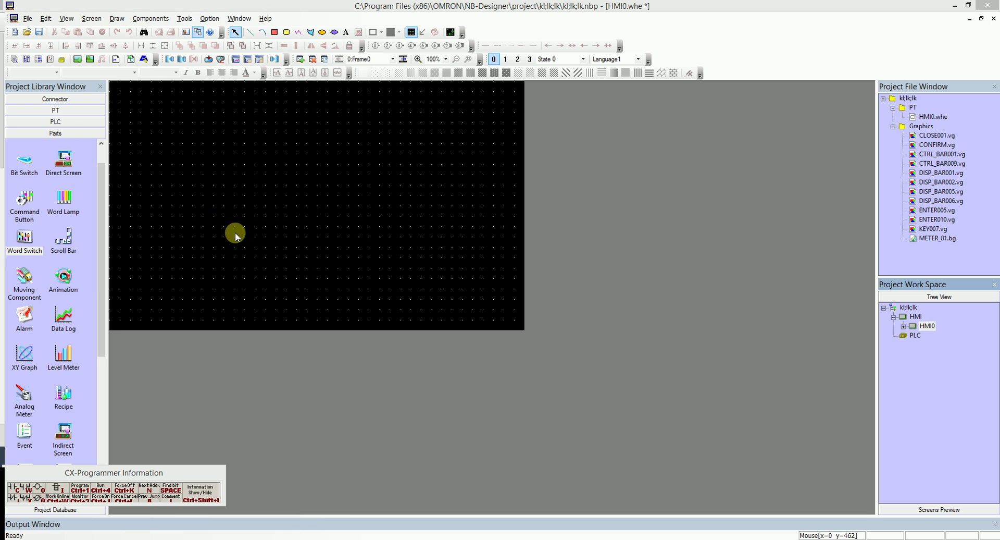
pyautogui.click(395, 269)
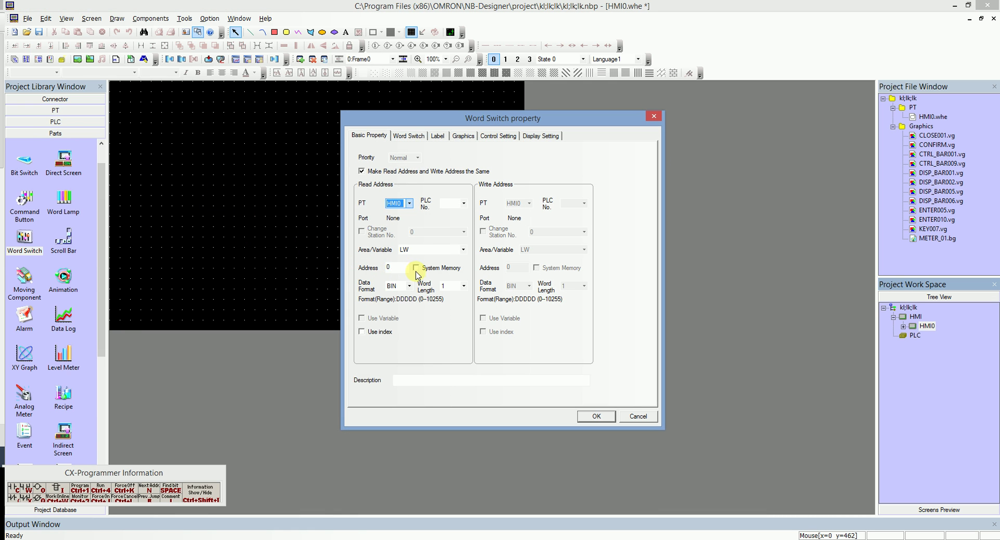
pyautogui.click(417, 268)
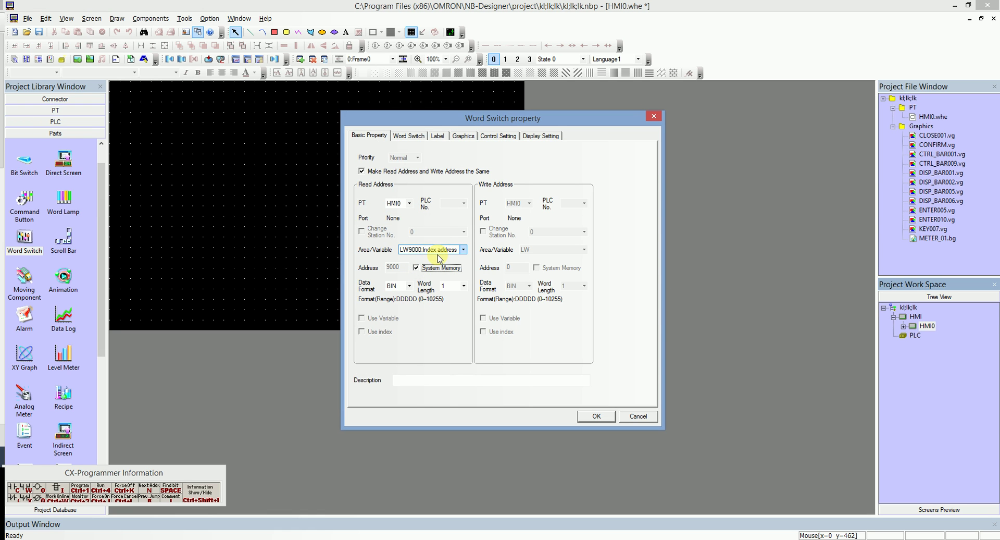
# Set the word switch type to the dropdown list with 3 states
pyautogui.click(408, 135)
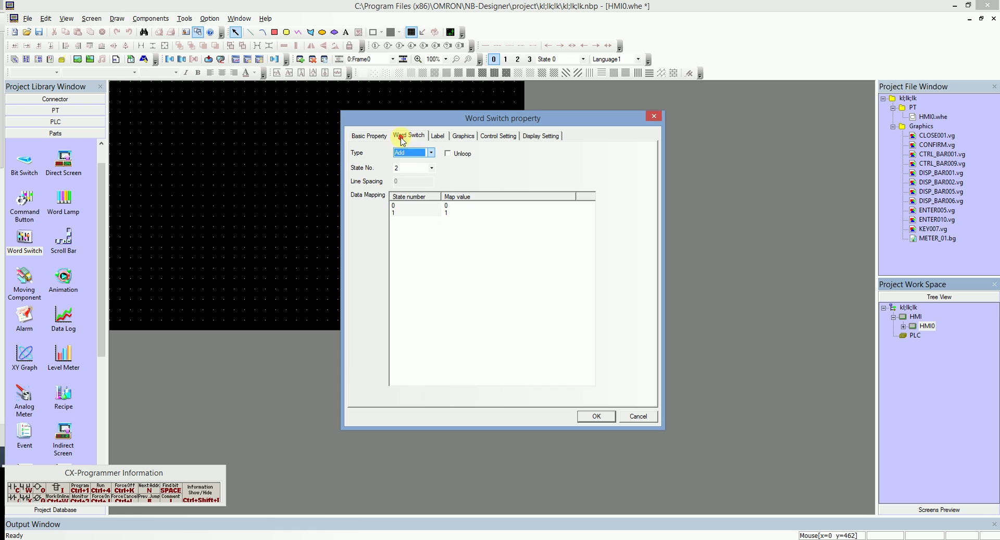
pyautogui.click(431, 154)
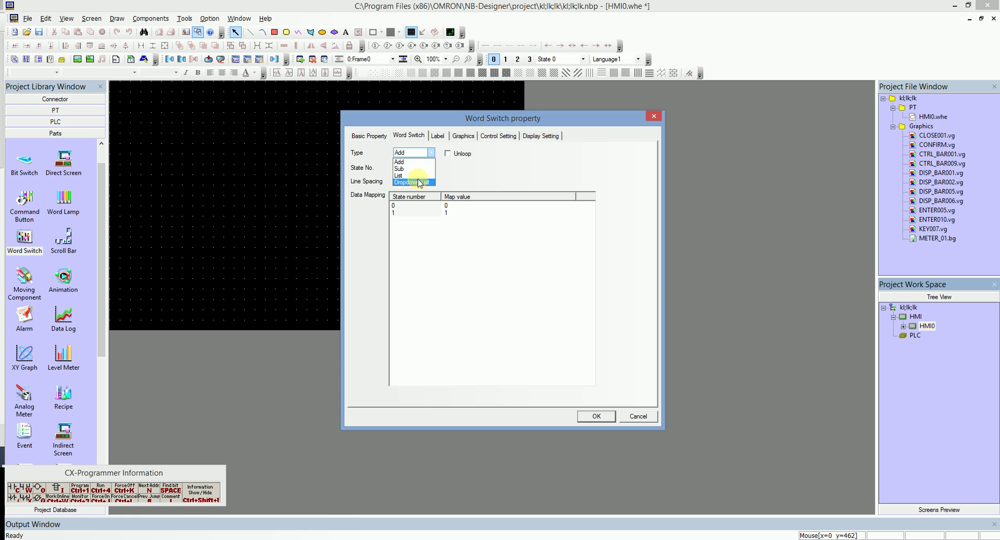
pyautogui.click(420, 182)
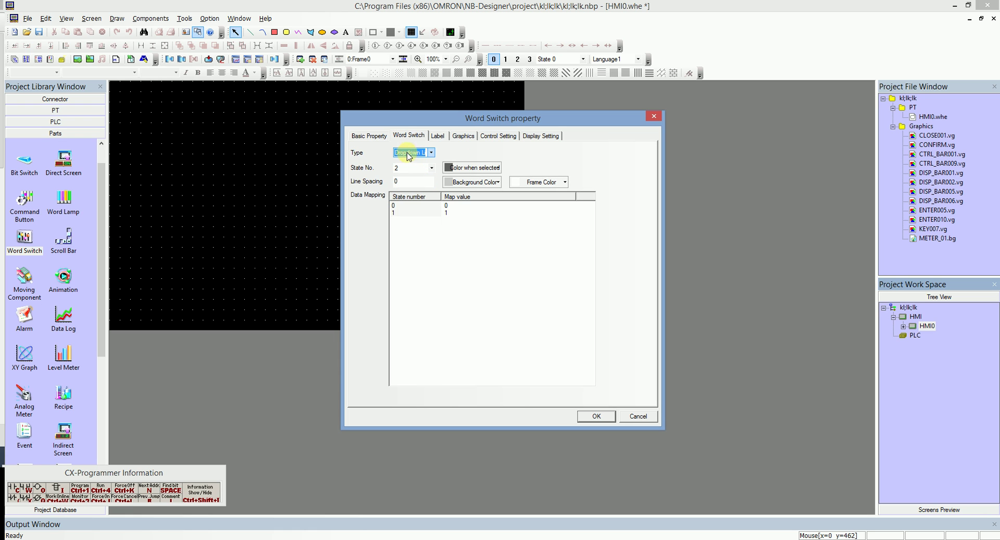
pyautogui.click(431, 167)
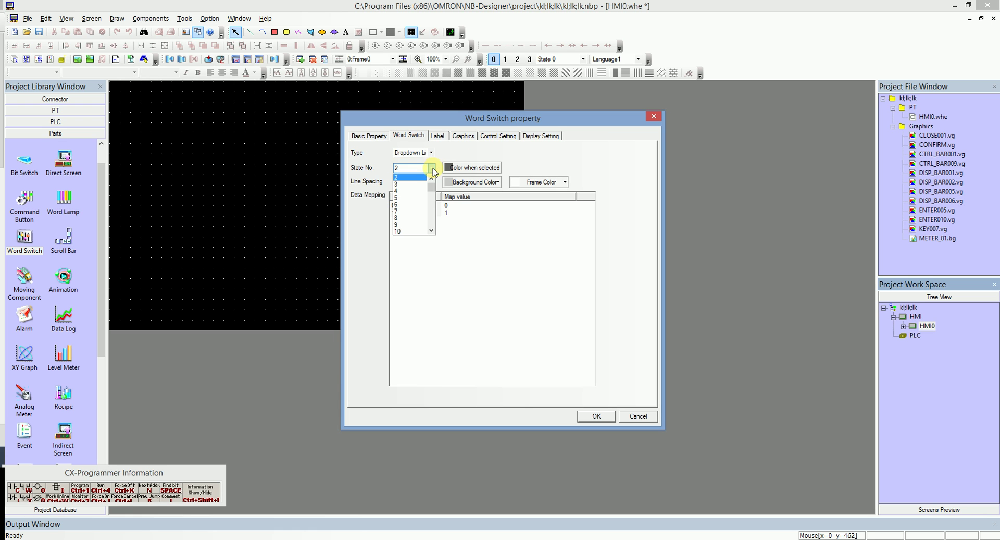
pyautogui.click(412, 185)
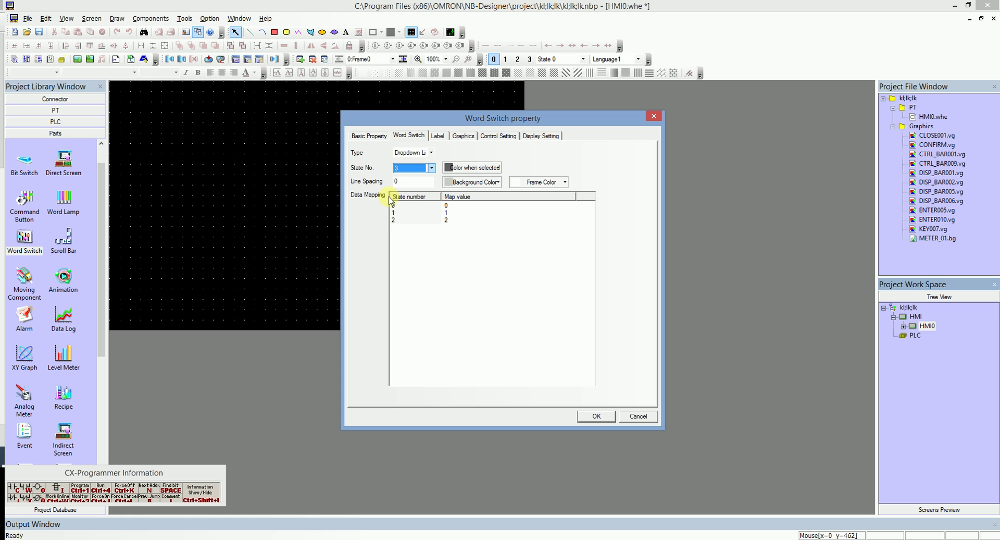
# Map state 1 to the value 100 and state 2 to 200 in the word switch's data mapping
pyautogui.click(448, 212)
pyautogui.doubleClick(446, 220)
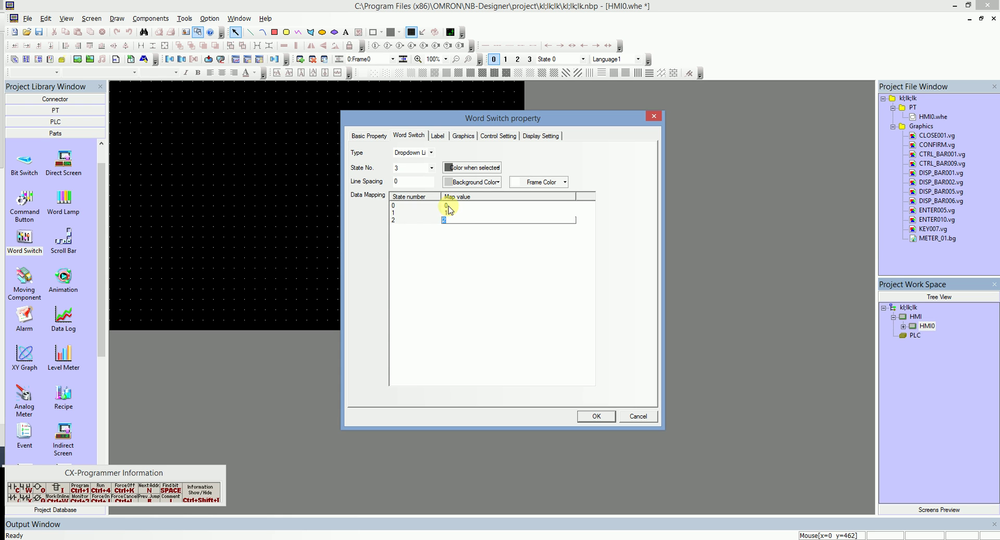
pyautogui.click(449, 206)
pyautogui.click(449, 206)
pyautogui.press('Return')
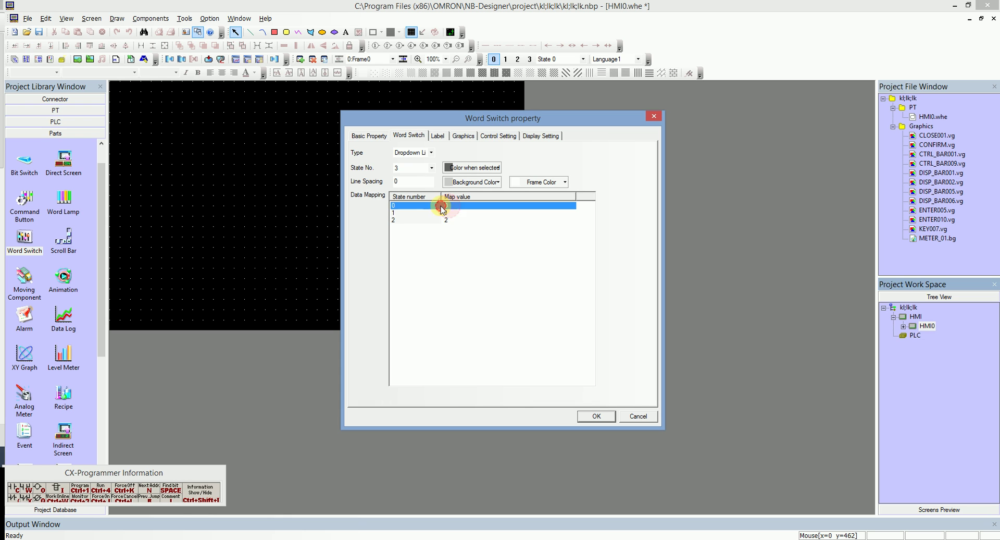
pyautogui.doubleClick(444, 213)
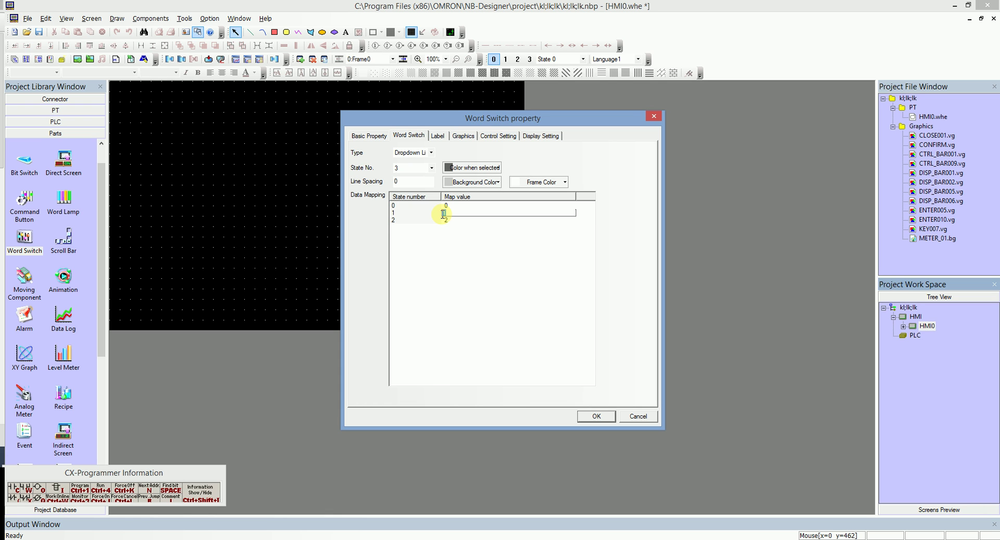
pyautogui.write('00')
pyautogui.click(455, 220)
pyautogui.click(456, 220)
pyautogui.doubleClick(455, 221)
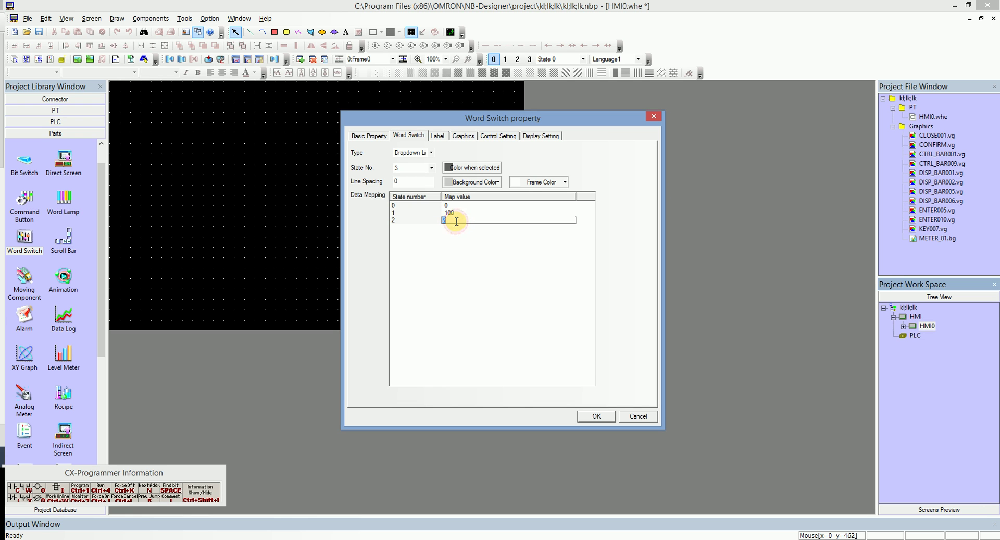
pyautogui.write('200')
# Enable Transport Font, copy the label "recette" to all states, and label state 0 "recette 1"
pyautogui.click(437, 136)
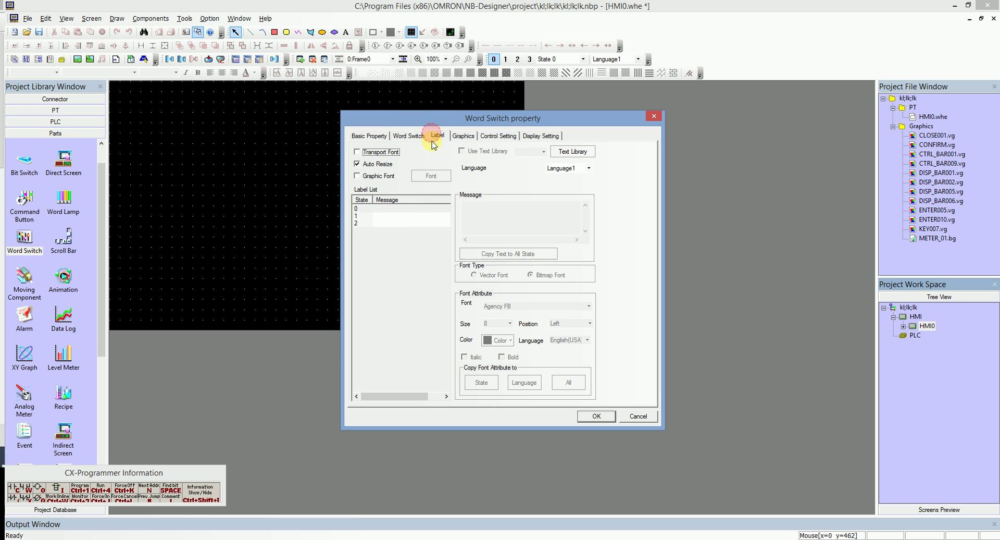
pyautogui.click(356, 152)
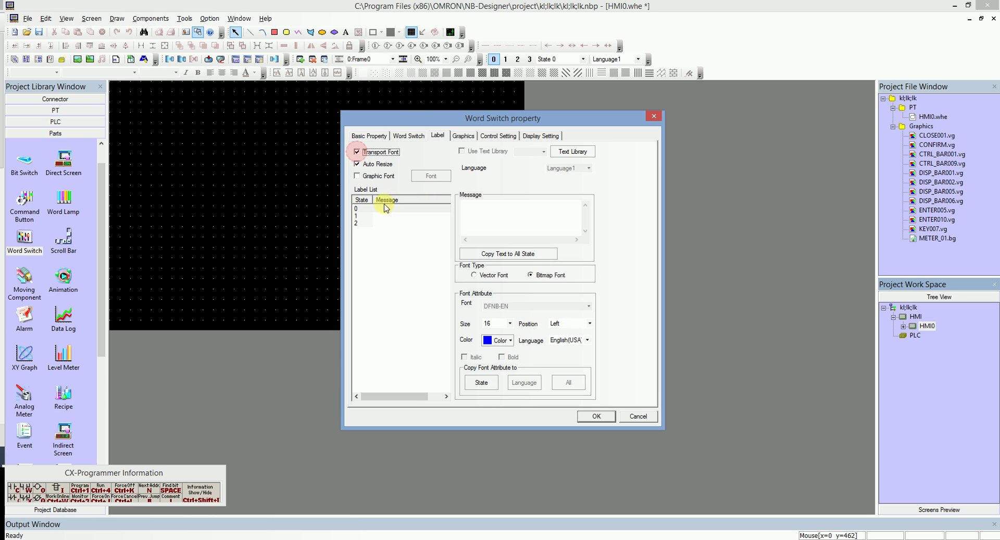
pyautogui.click(464, 209)
pyautogui.write('recette')
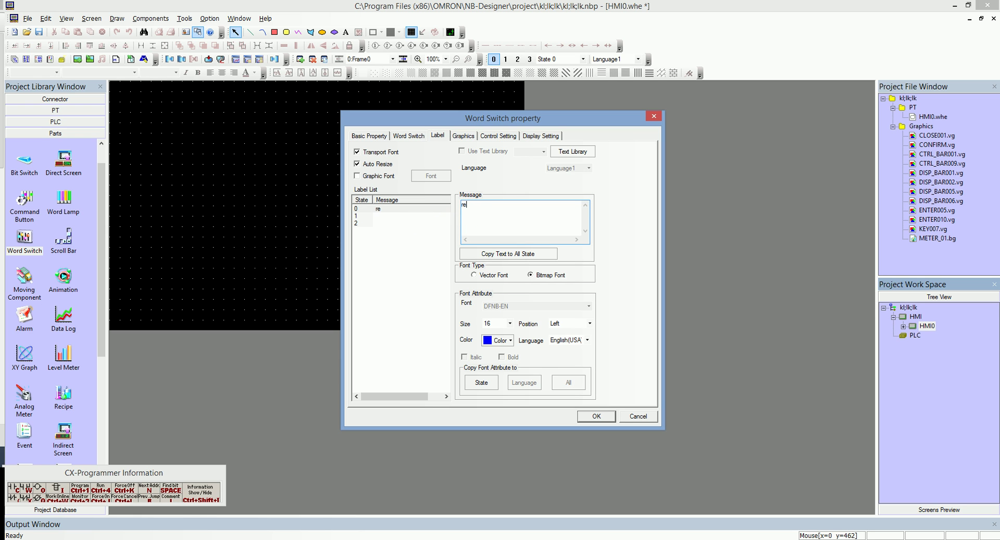
pyautogui.click(483, 254)
pyautogui.click(487, 205)
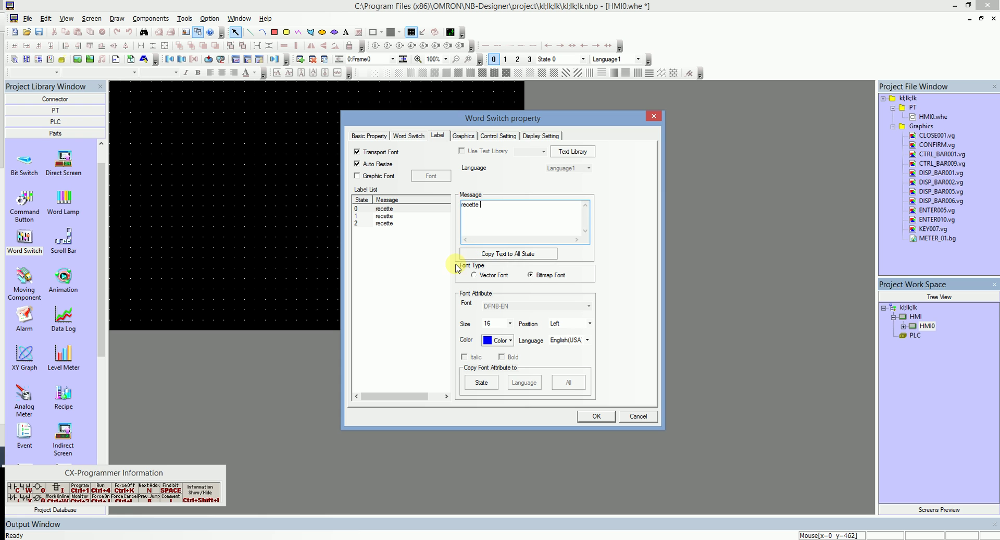
pyautogui.write('1')
# Label state 1 "recette 2" and state 2 "recette 3"
pyautogui.click(399, 215)
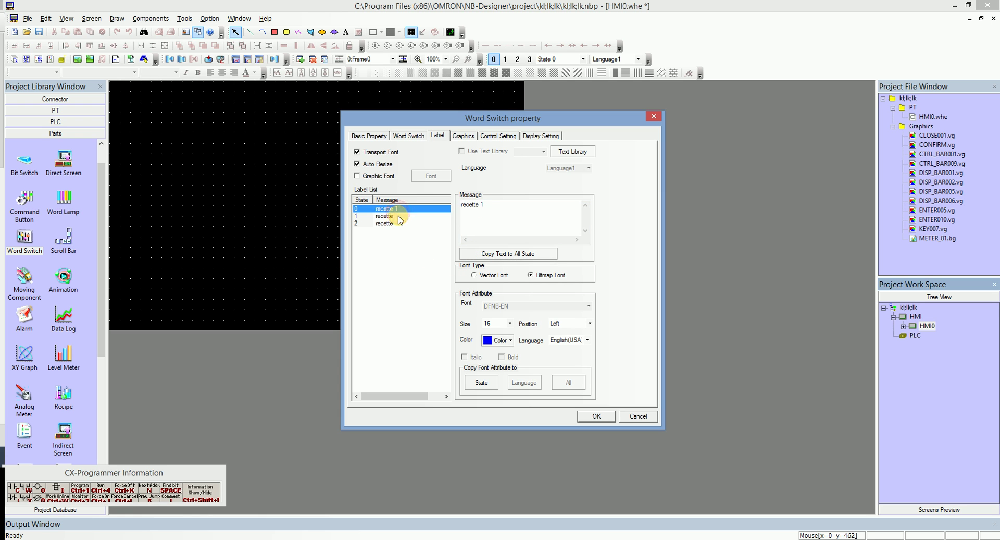
pyautogui.click(477, 206)
pyautogui.write('2')
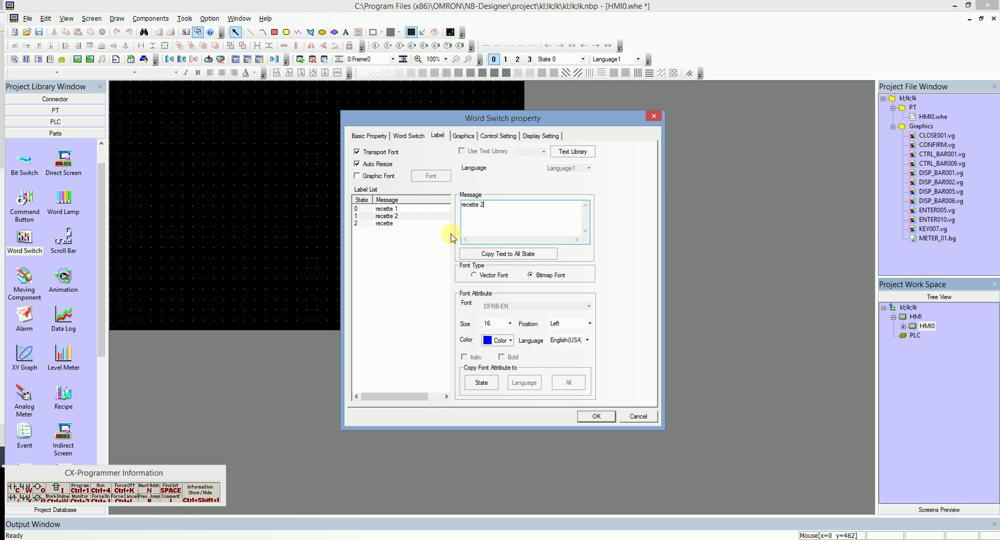
pyautogui.click(405, 224)
pyautogui.click(503, 206)
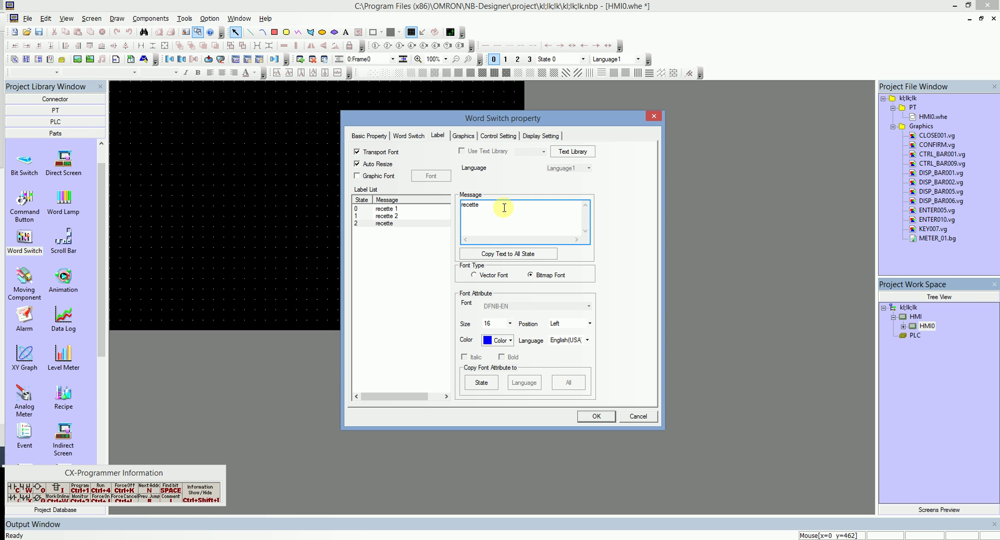
# Accept the word switch properties, place the dropdown on the upper part of the frame, and enlarge it to fit all three recipe entries
pyautogui.click(595, 416)
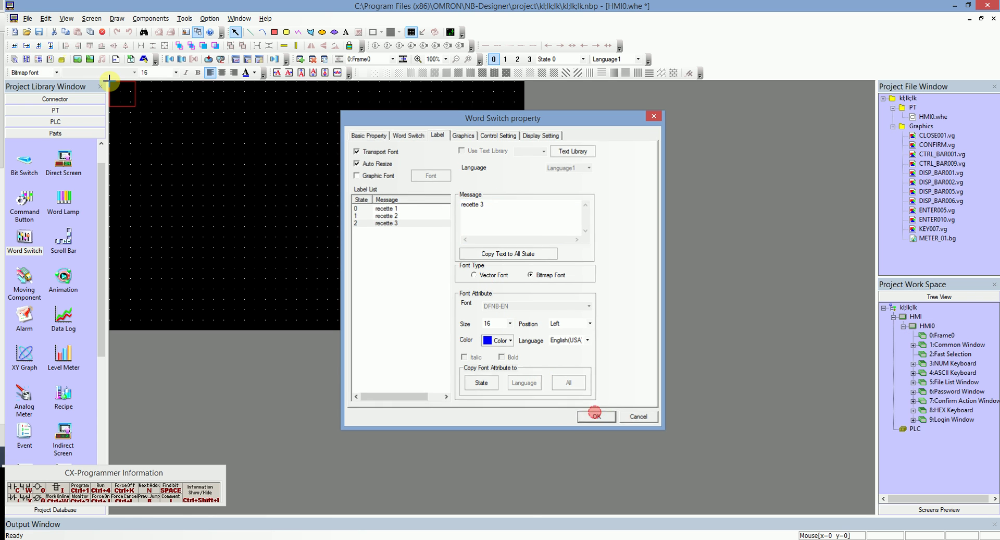
pyautogui.click(182, 146)
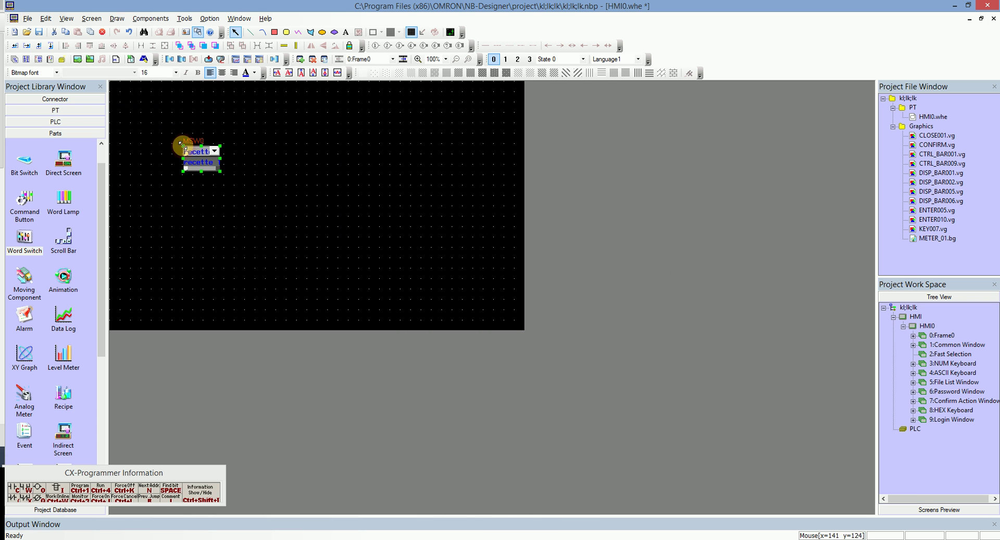
pyautogui.moveTo(219, 172); pyautogui.dragTo(238, 195)
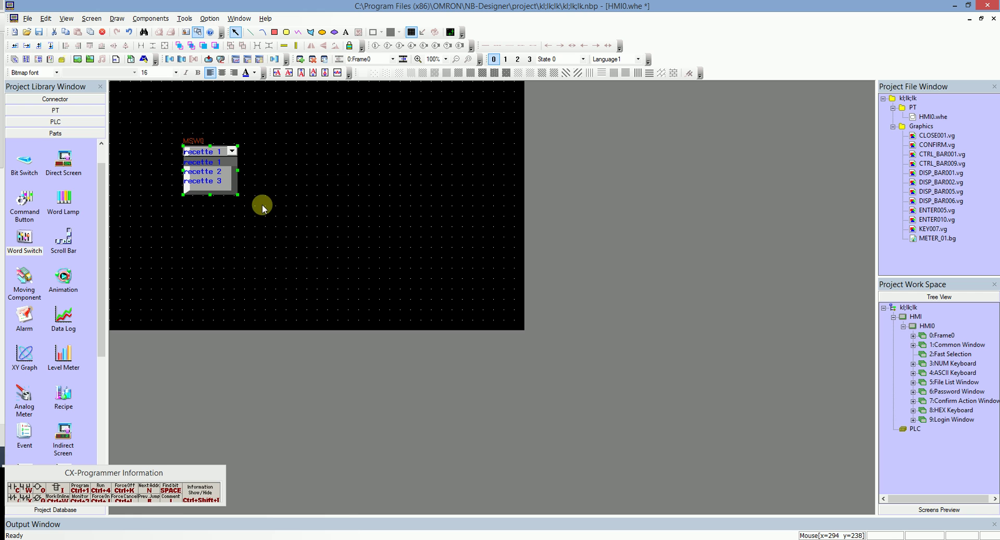
# Add a Recipe component with write area LW and set its type to Download from Recipe to PLC
pyautogui.moveTo(101, 268); pyautogui.dragTo(295, 167)
pyautogui.click(316, 186)
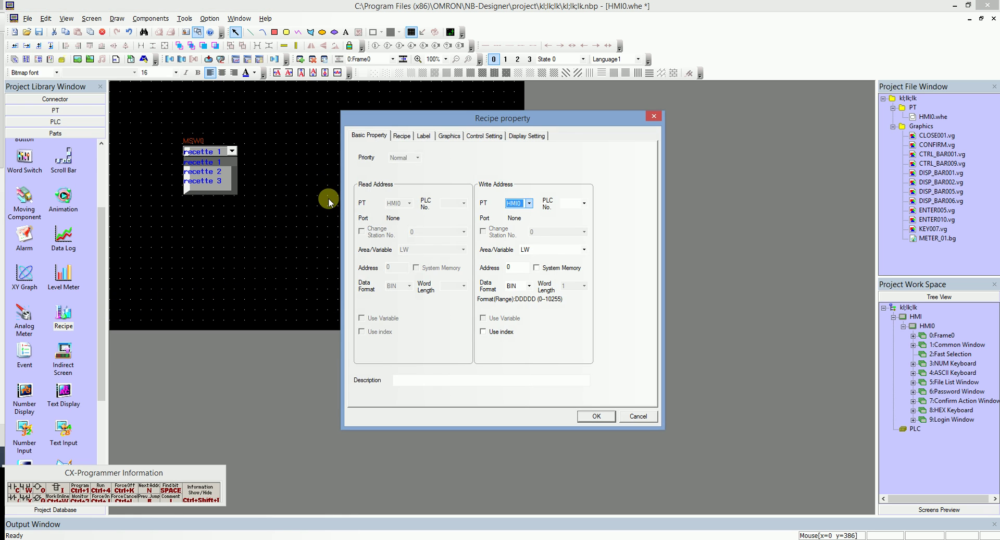
pyautogui.click(402, 136)
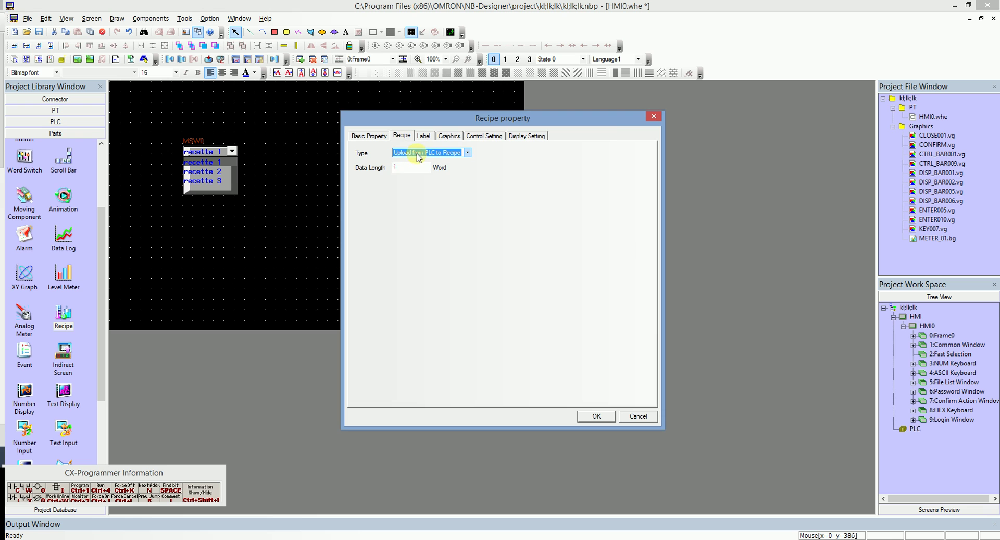
pyautogui.click(416, 153)
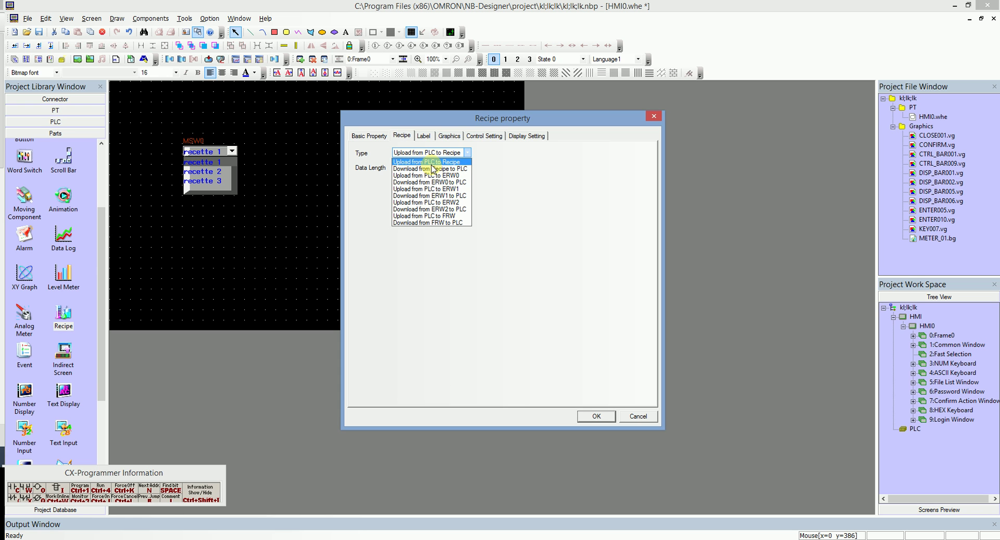
pyautogui.click(366, 138)
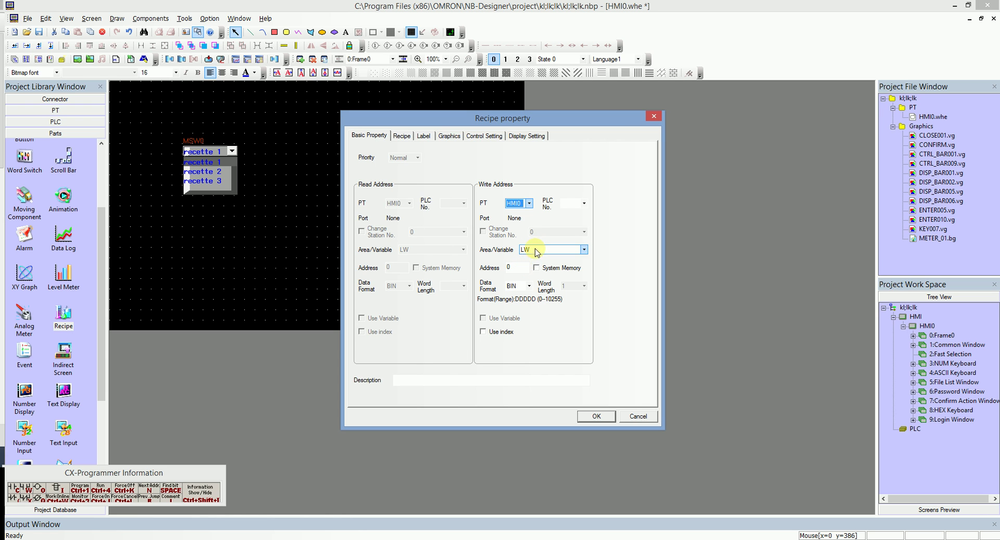
pyautogui.click(535, 250)
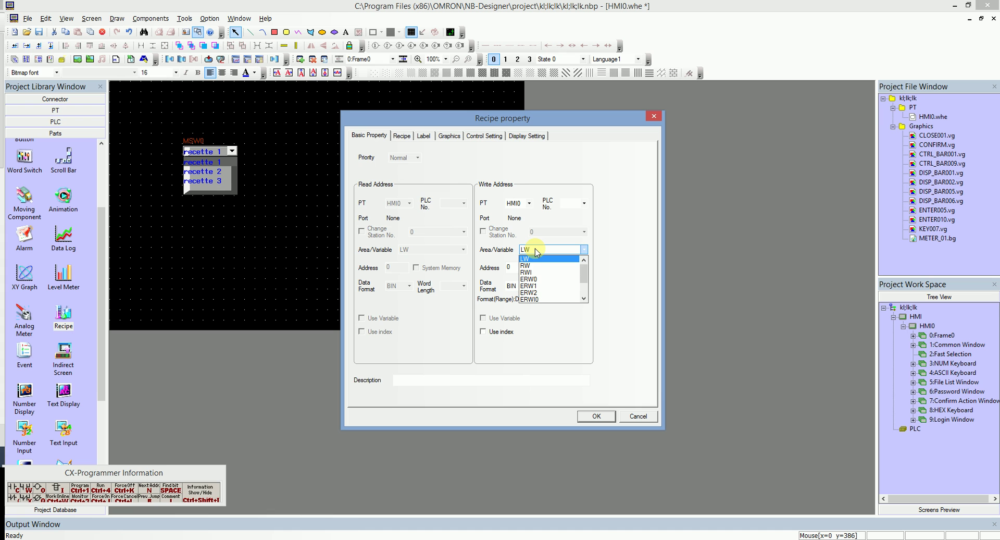
pyautogui.click(537, 251)
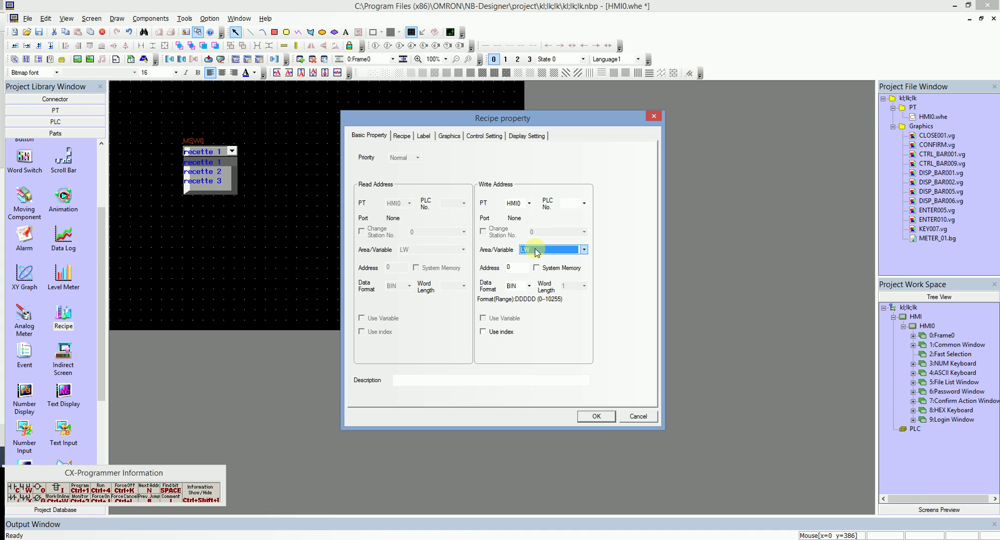
pyautogui.click(401, 137)
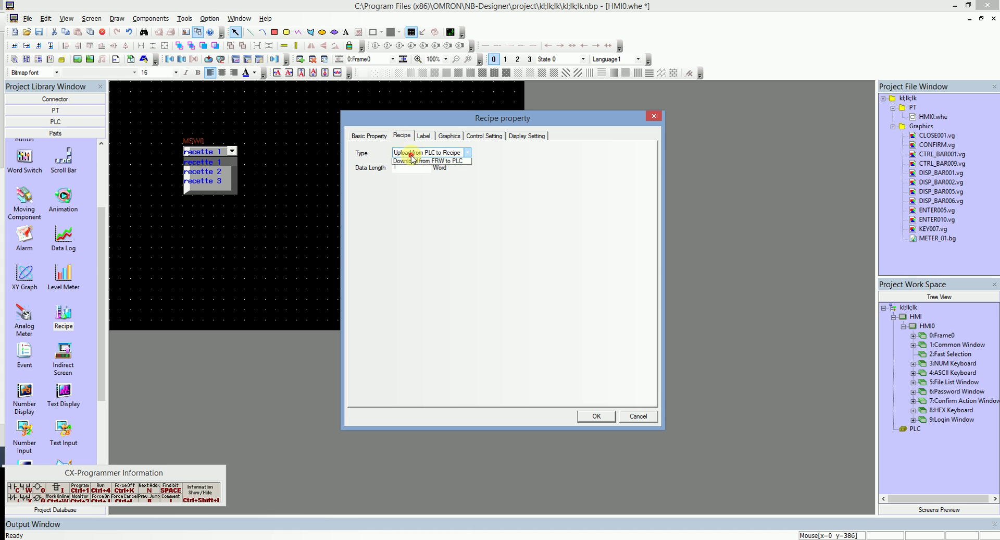
pyautogui.click(411, 153)
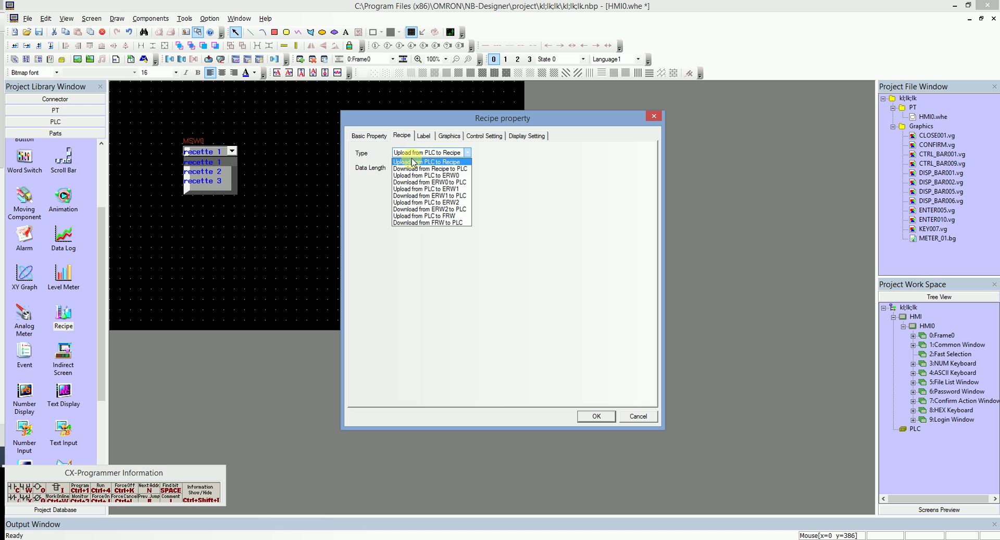
pyautogui.click(451, 169)
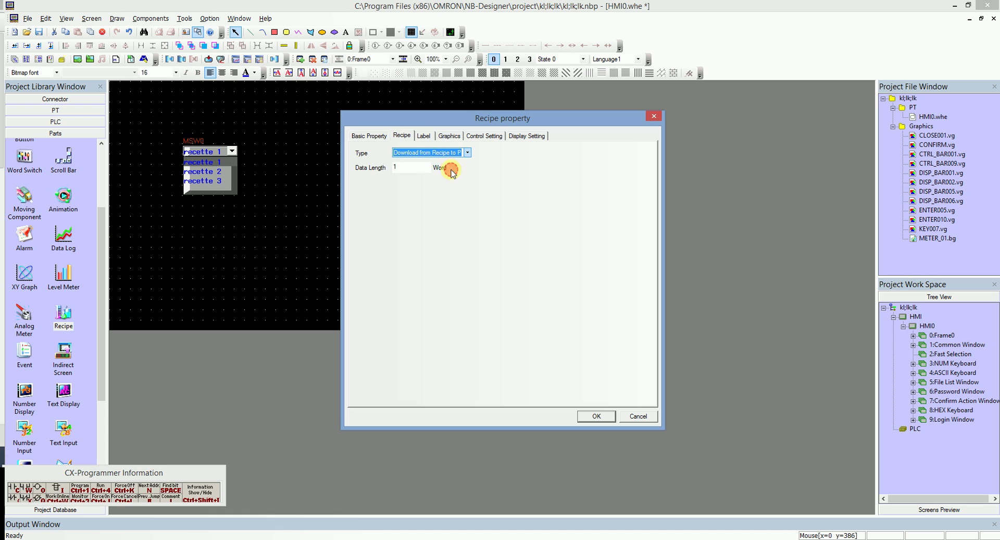
# Set the Recipe component's data length to 20 words, place it to the right of the dropdown and widen it
pyautogui.doubleClick(406, 168)
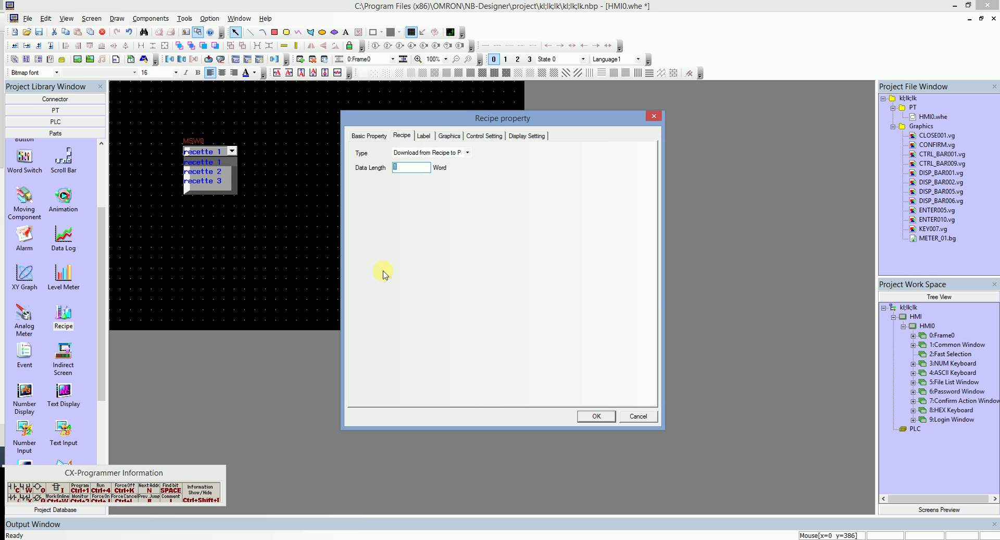
pyautogui.write('100')
pyautogui.press('BackSpace')
pyautogui.press('BackSpace')
pyautogui.press('BackSpace')
pyautogui.write('20')
pyautogui.click(590, 417)
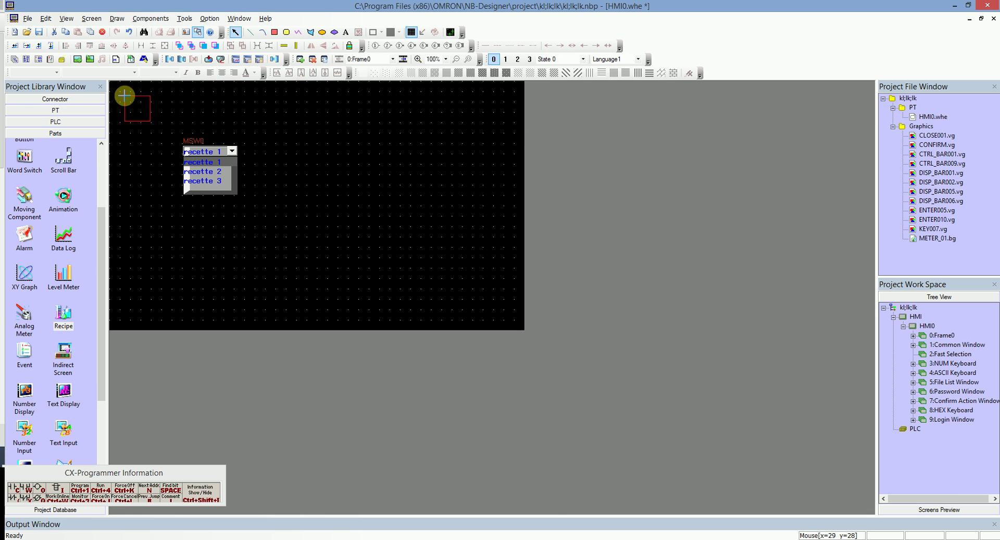
pyautogui.click(289, 157)
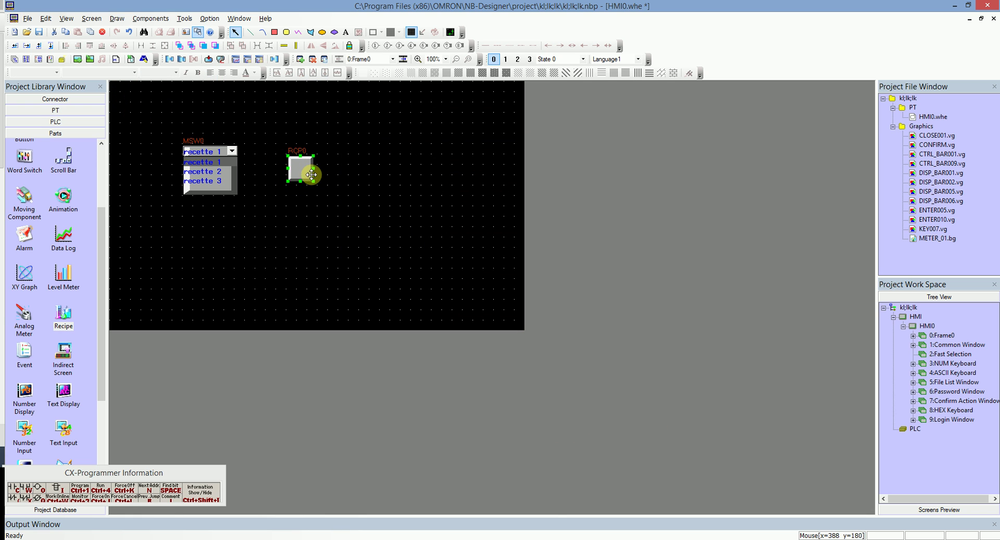
pyautogui.moveTo(313, 169); pyautogui.dragTo(357, 170)
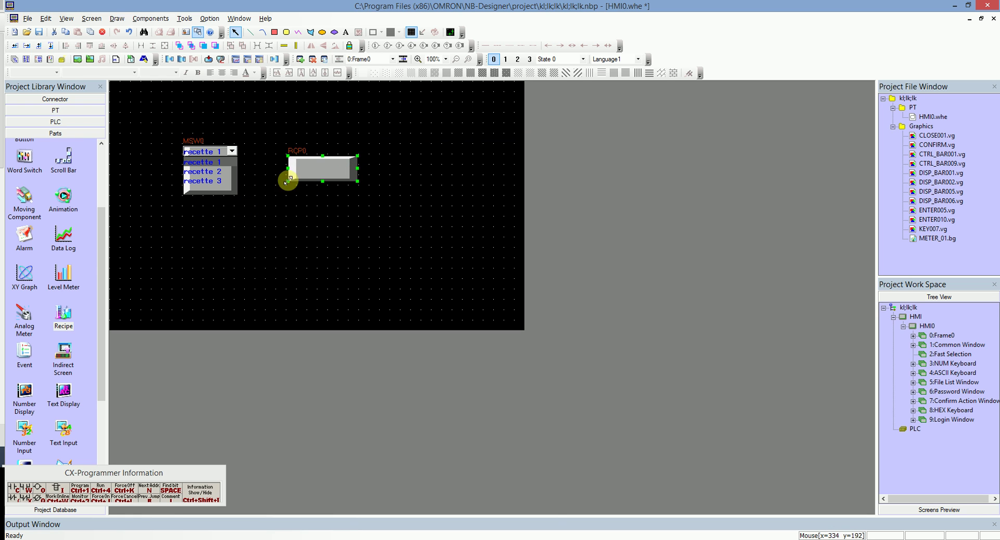
# Enable Transport Font for the Recipe component and label state 0 "Transfert recette" on two lines
pyautogui.doubleClick(301, 159)
pyautogui.click(423, 136)
pyautogui.click(357, 152)
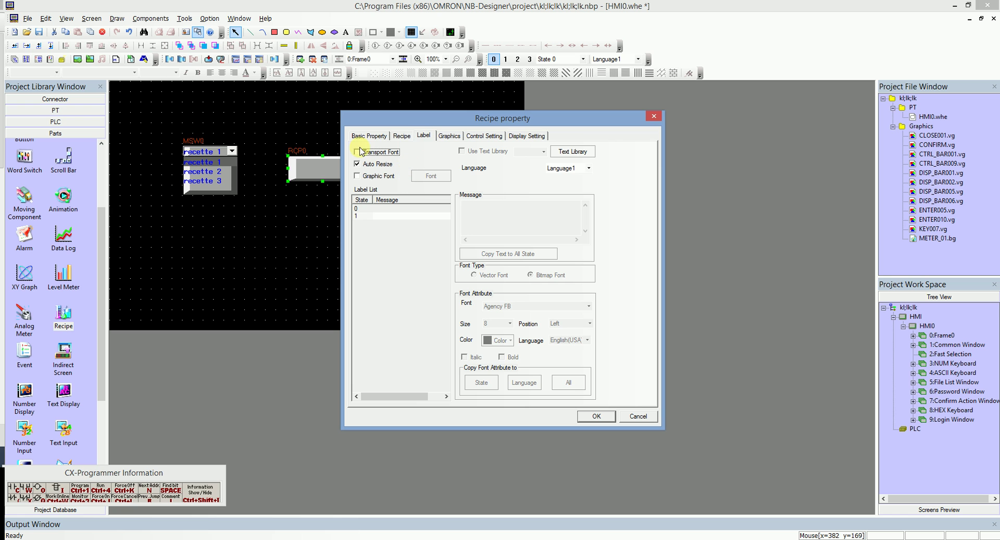
pyautogui.click(467, 206)
pyautogui.write('Transfert')
pyautogui.press('Return')
pyautogui.write('recette')
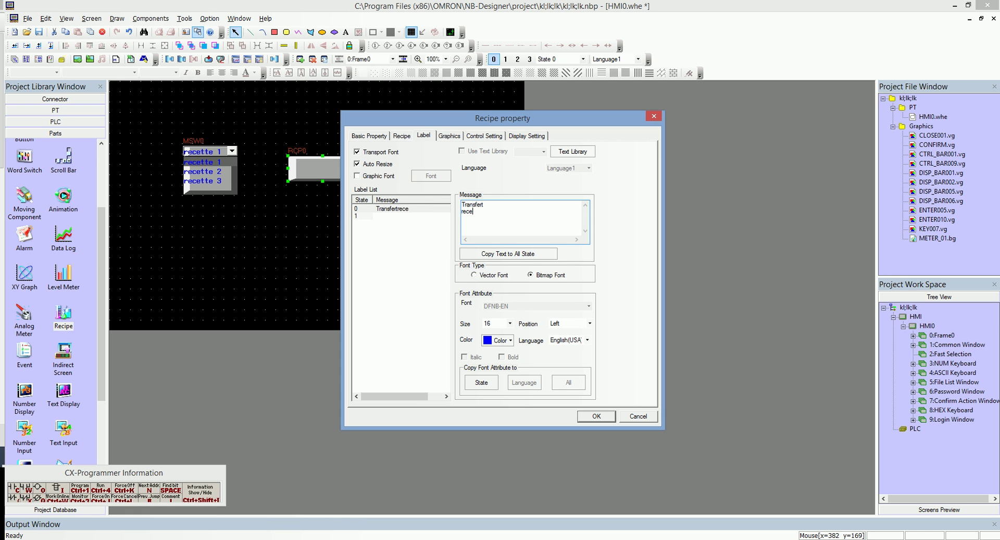
pyautogui.click(597, 415)
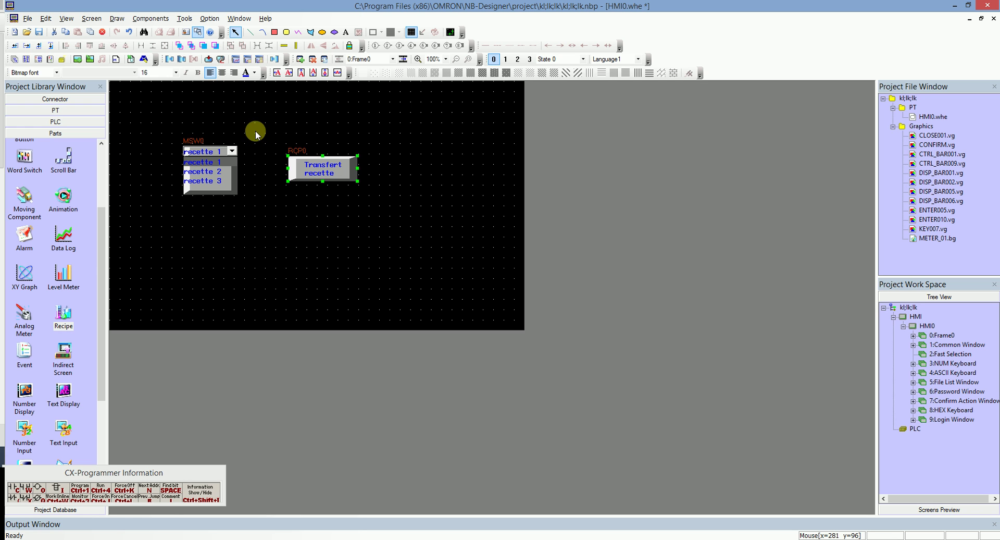
# Open the Recipe Editor and delete the existing Desc1 field from TestDataFormat
pyautogui.click(184, 18)
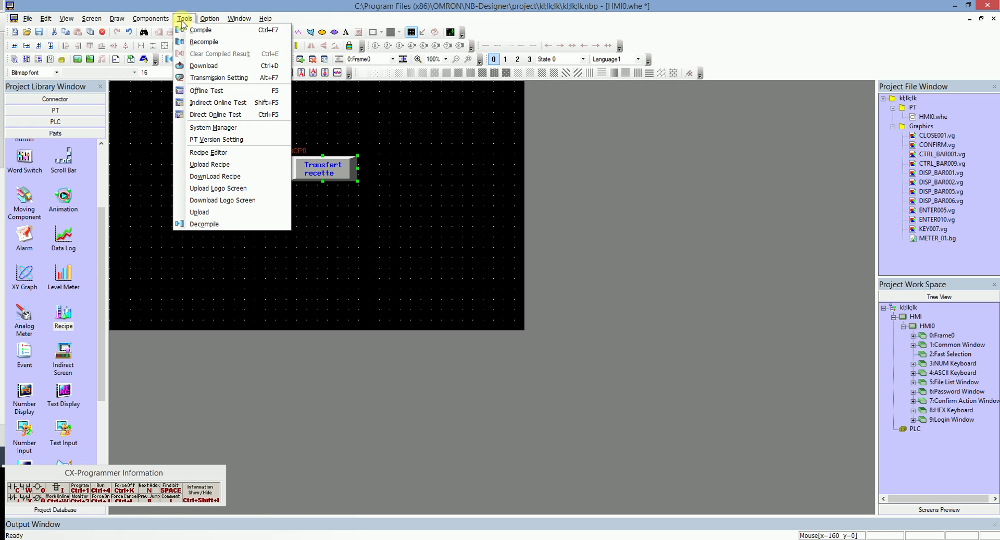
pyautogui.click(195, 153)
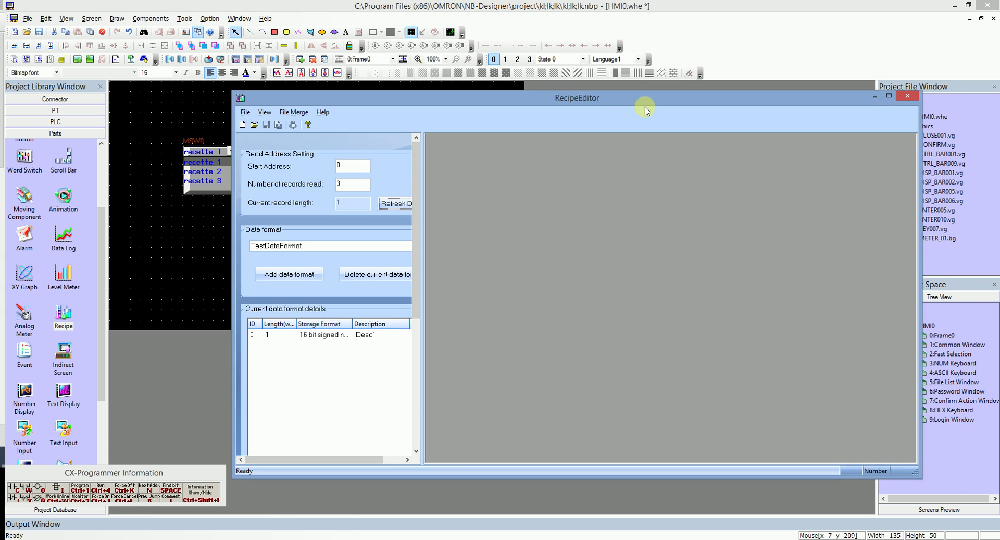
pyautogui.moveTo(644, 104); pyautogui.dragTo(614, 116)
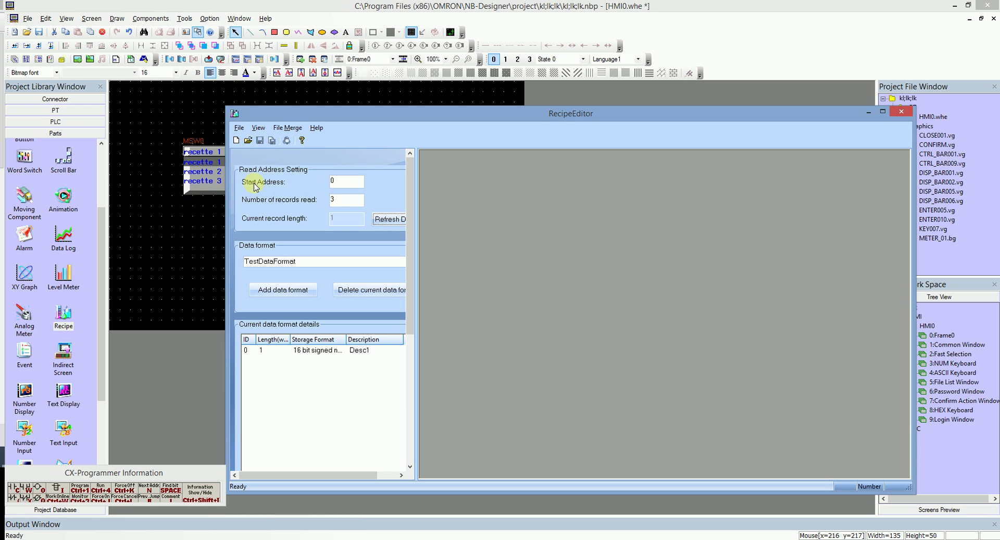
pyautogui.doubleClick(338, 184)
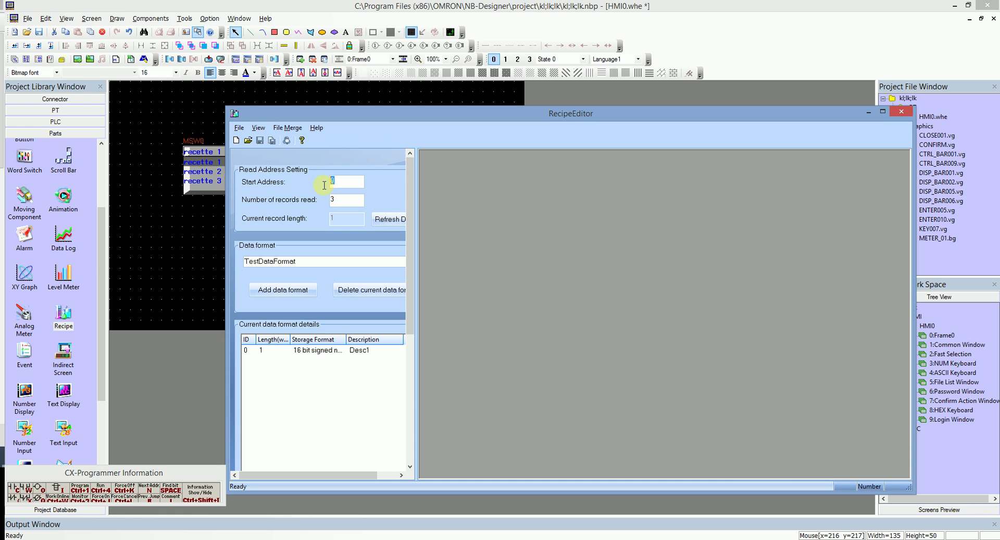
pyautogui.doubleClick(346, 200)
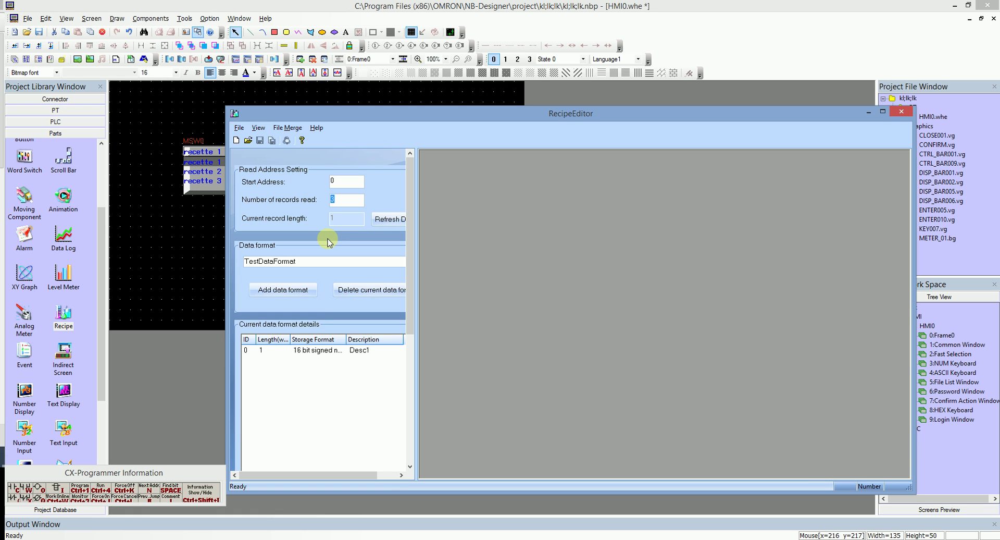
pyautogui.click(317, 352)
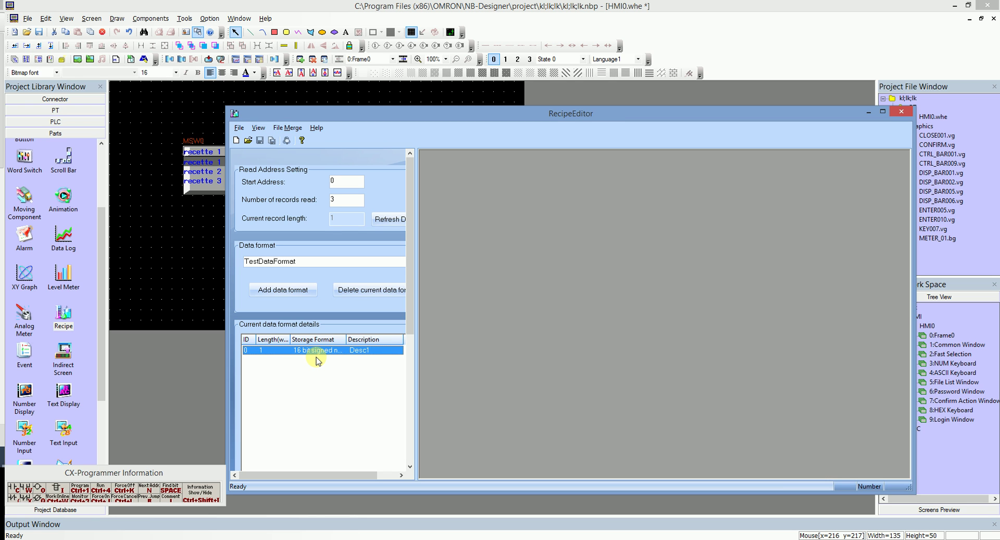
pyautogui.rightClick(313, 350)
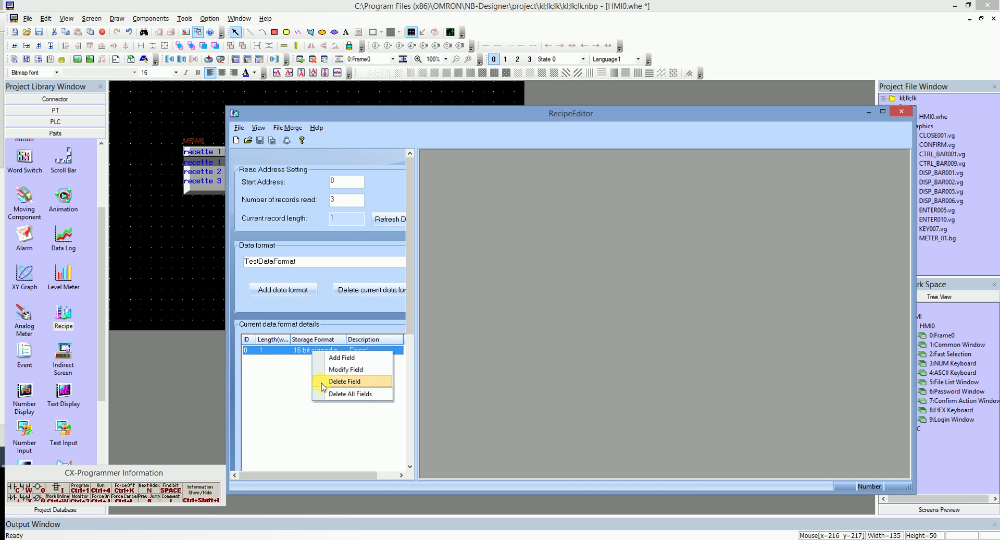
pyautogui.click(323, 387)
# Add a single-data field named NomRecette to the data format, stored as String Data with length 10
pyautogui.rightClick(293, 353)
pyautogui.click(311, 366)
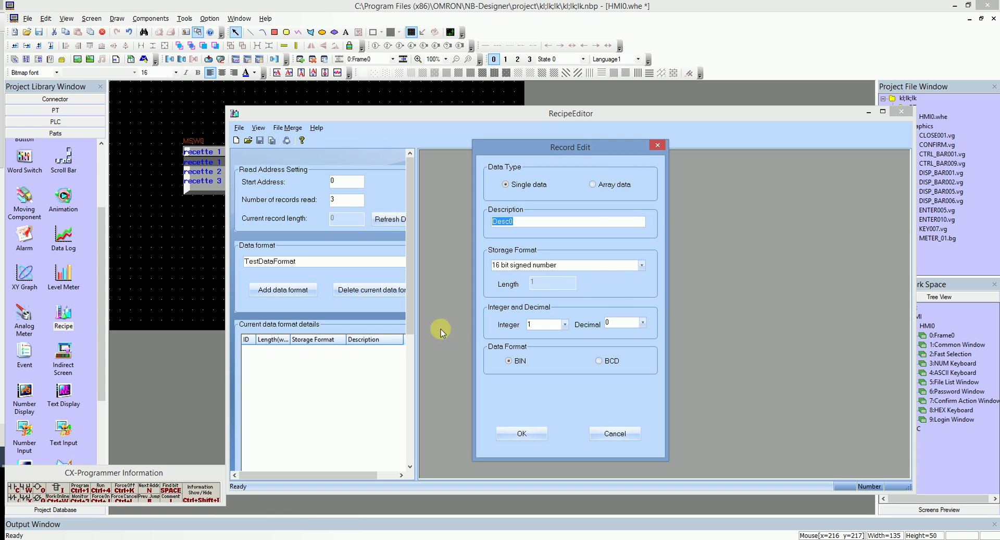
pyautogui.click(640, 267)
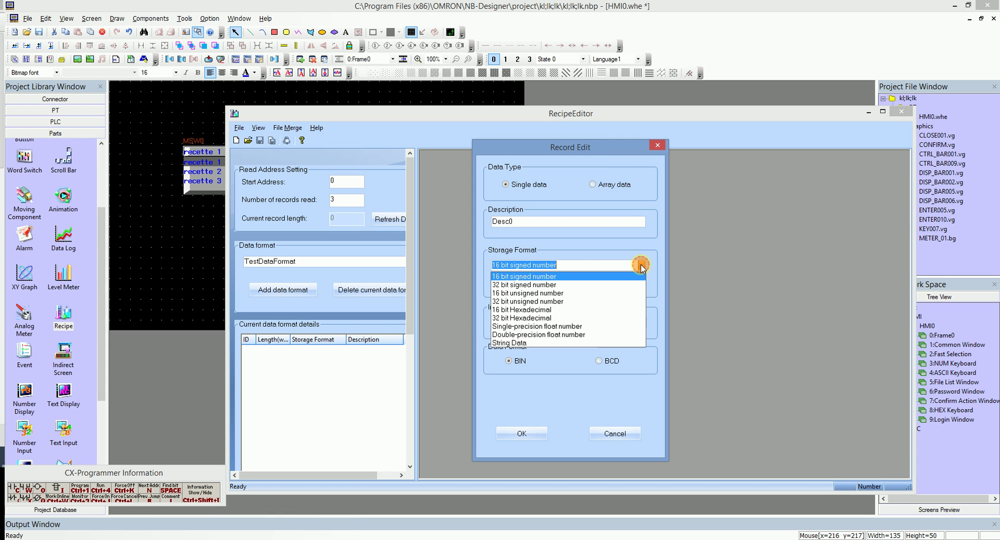
pyautogui.click(587, 343)
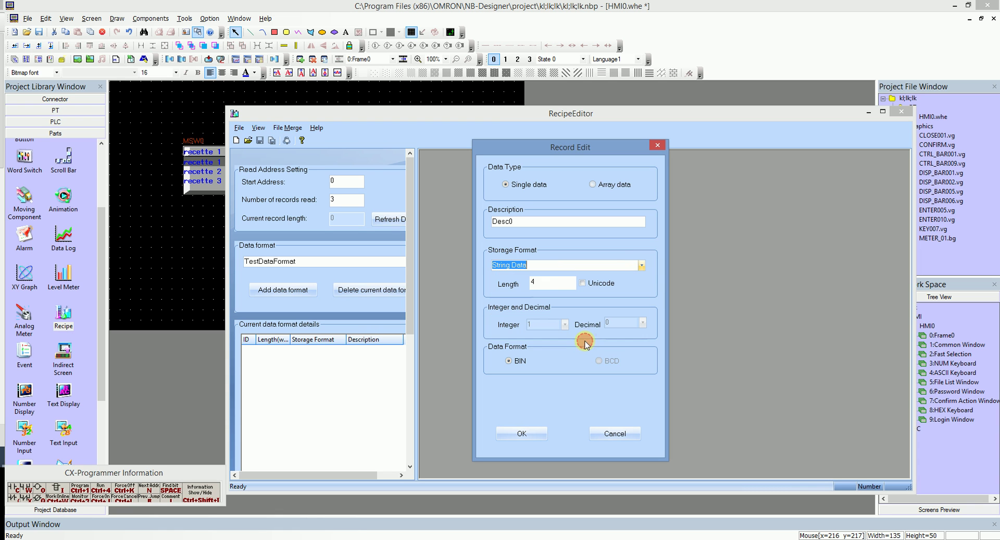
pyautogui.doubleClick(542, 283)
pyautogui.write('10')
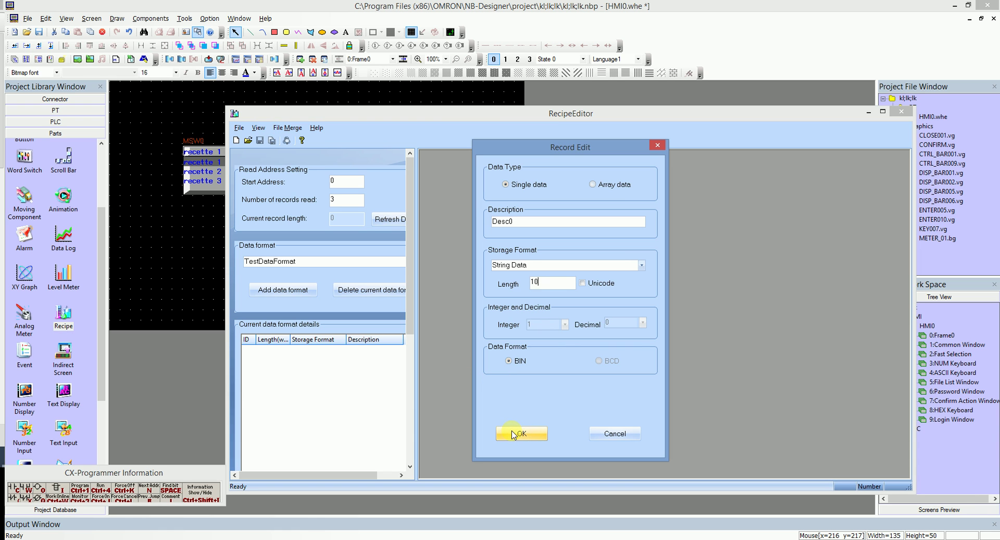
pyautogui.moveTo(519, 223); pyautogui.dragTo(477, 219)
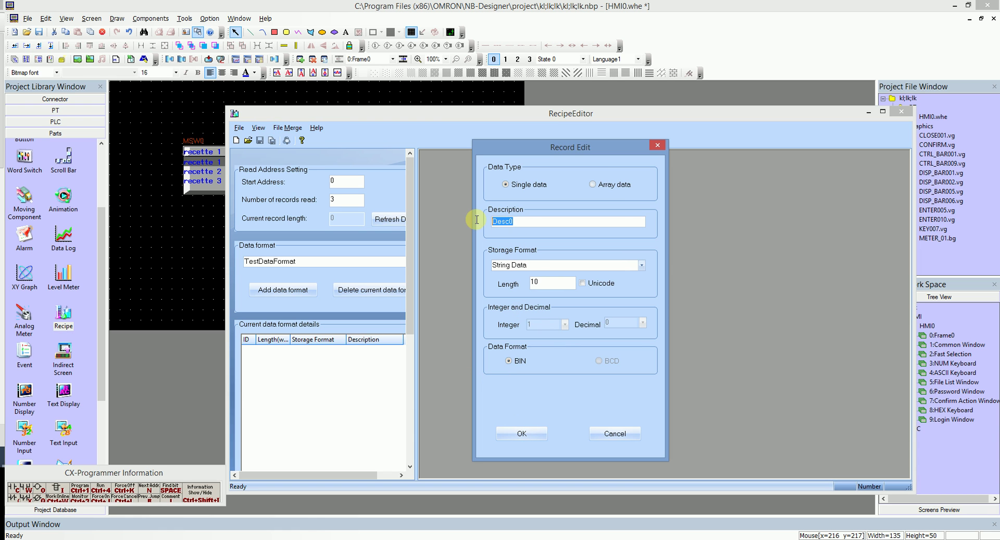
pyautogui.write('NomRecette')
pyautogui.click(530, 436)
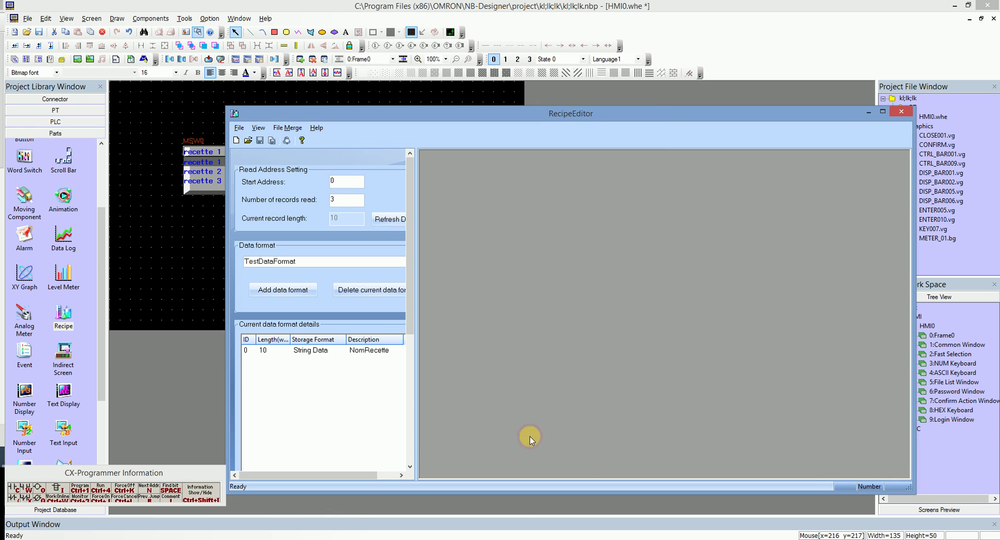
# Add a second field as array data in 16 bit signed number format with an array length of 90
pyautogui.rightClick(280, 383)
pyautogui.click(296, 386)
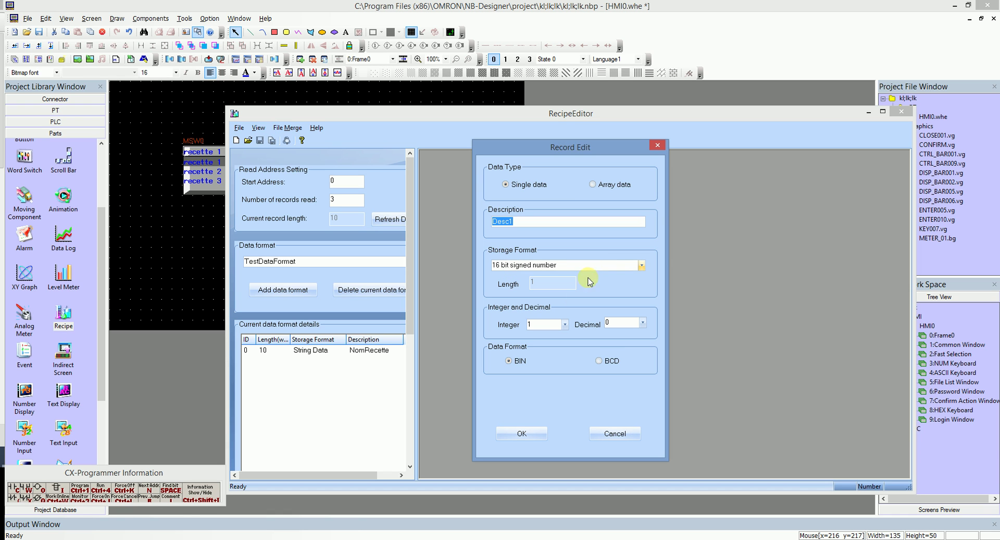
pyautogui.click(593, 185)
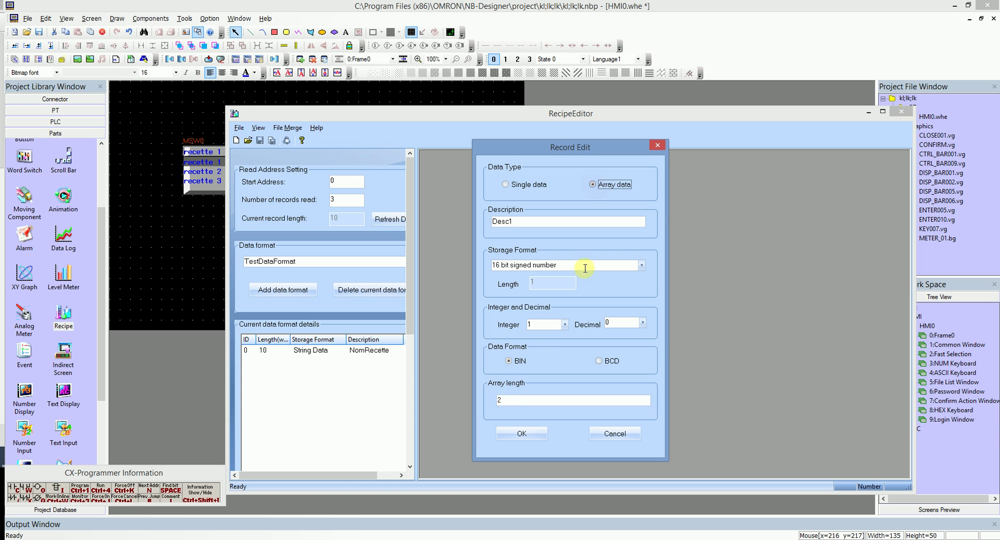
pyautogui.moveTo(514, 395); pyautogui.dragTo(466, 396)
pyautogui.write('90')
pyautogui.click(522, 433)
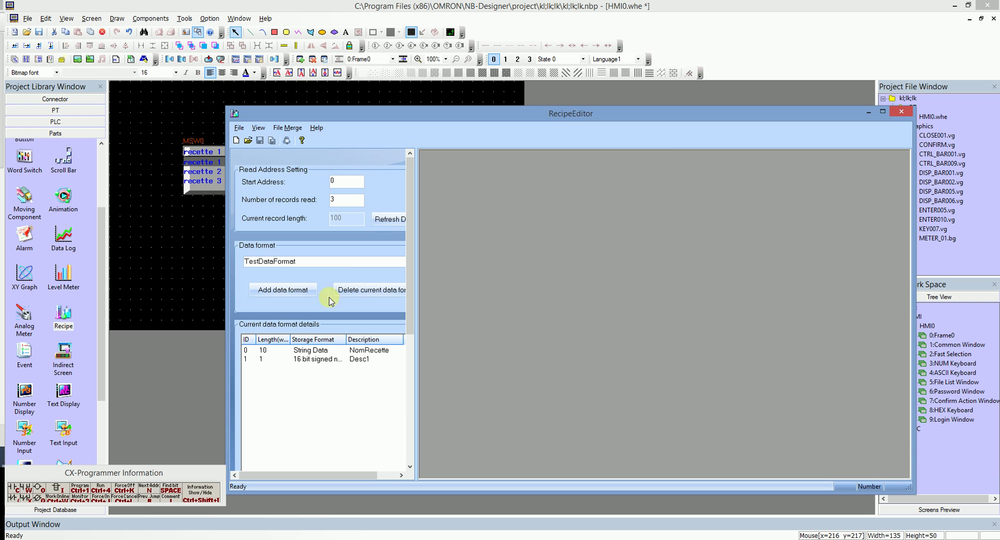
# Create a new recipe table from the current data format and select its NomRecette column
pyautogui.click(387, 219)
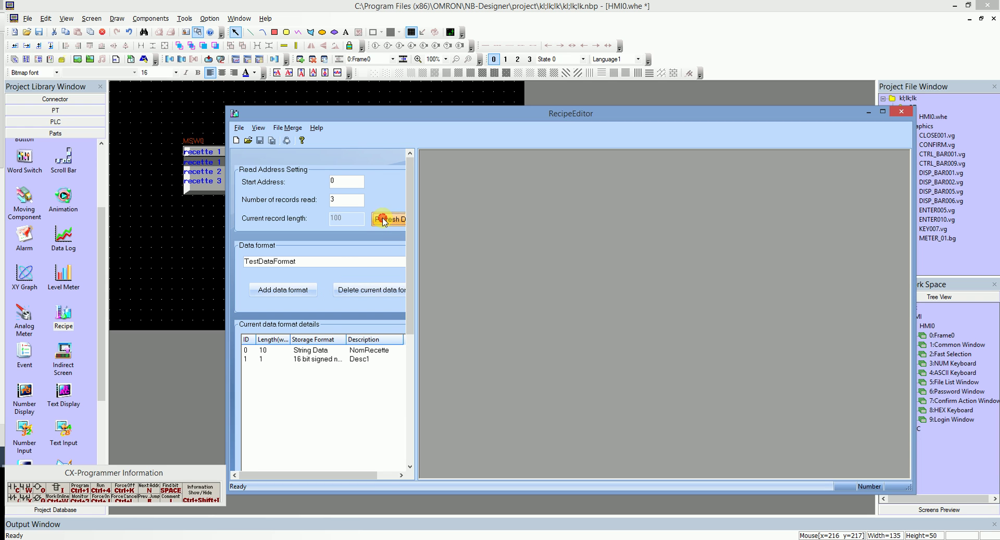
pyautogui.click(236, 141)
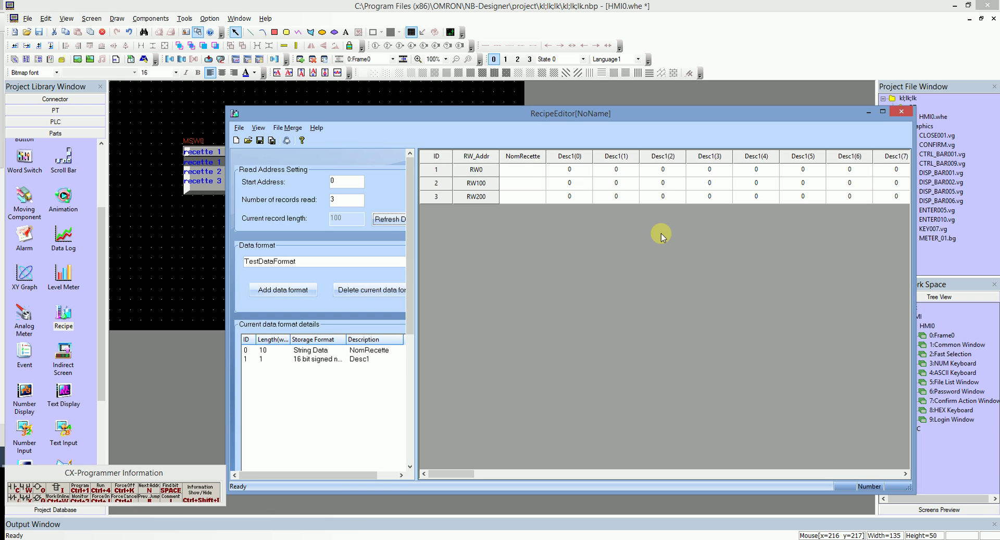
pyautogui.click(521, 157)
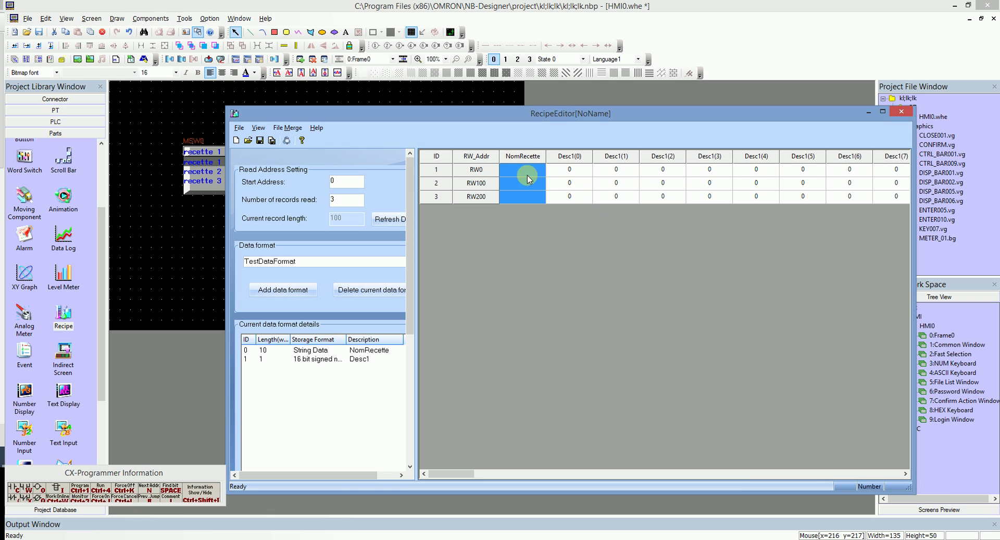
# Fill the NomRecette column with a first name for record 1, Bizz for record 2 and Allo for record 3
pyautogui.click(522, 171)
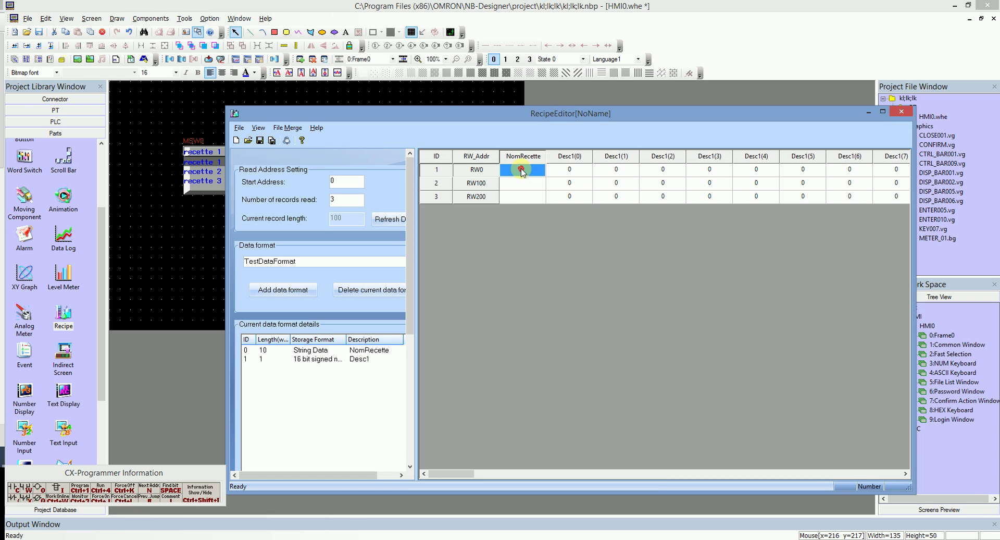
pyautogui.write('Eric')
pyautogui.click(523, 183)
pyautogui.click(523, 184)
pyautogui.write('Bizz')
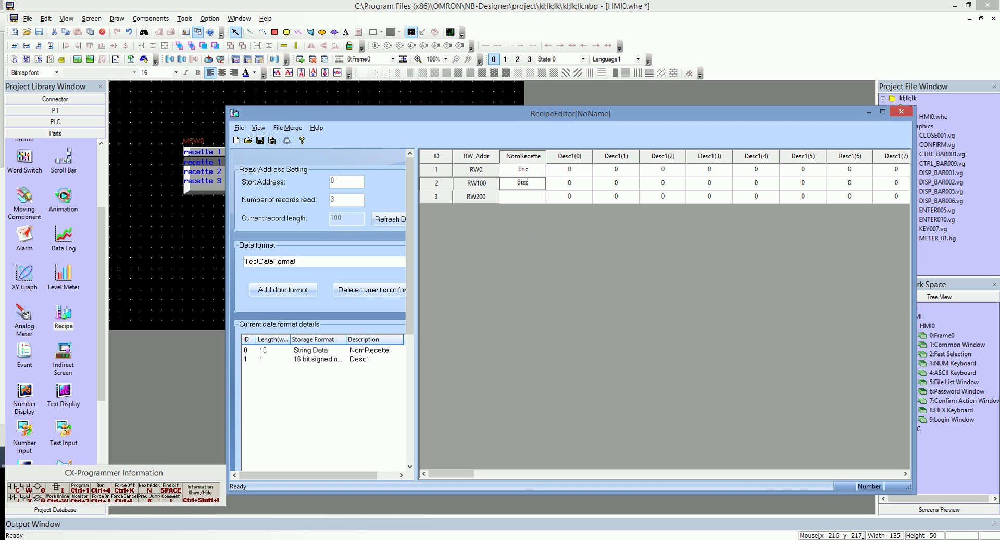
pyautogui.click(523, 198)
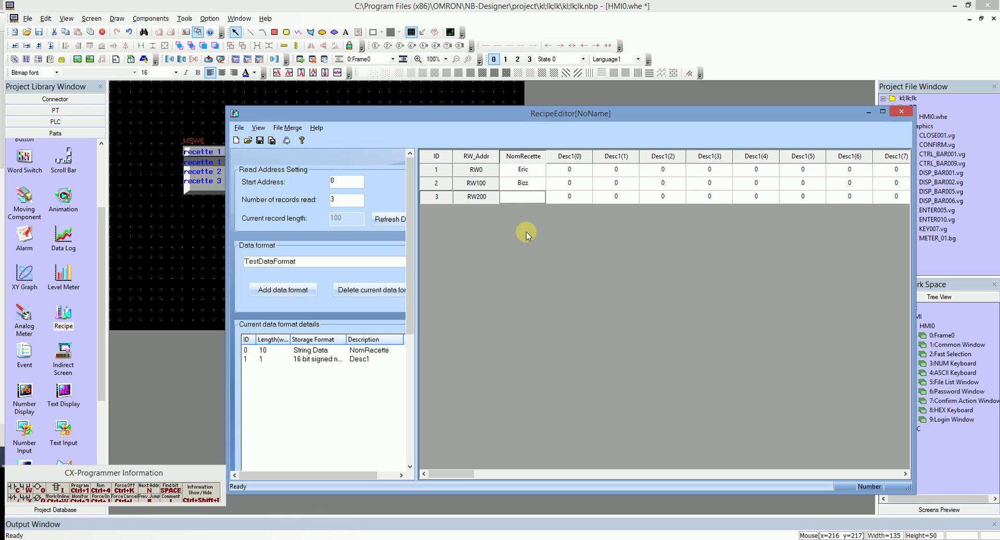
pyautogui.write('Allo')
pyautogui.press('Return')
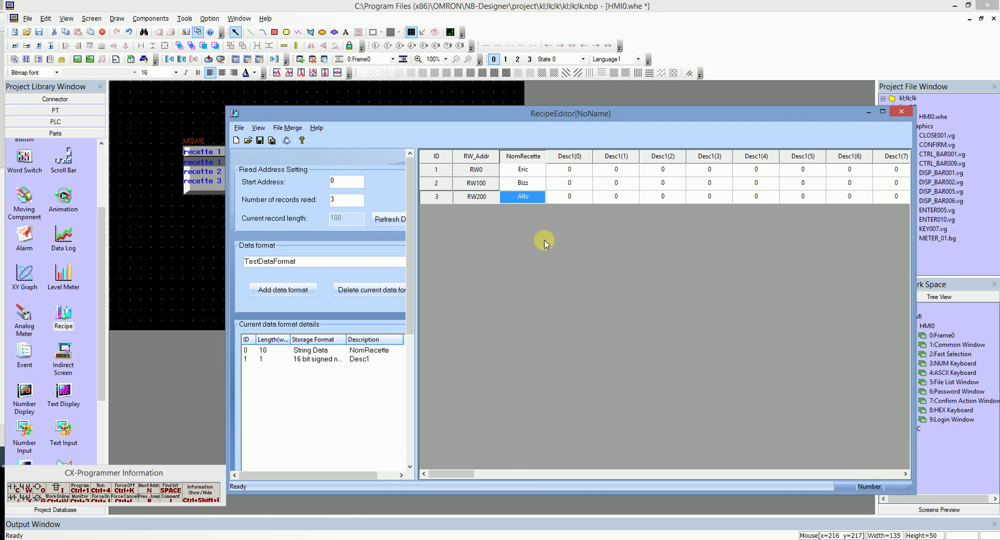
# Set the Desc1(0) value to 3 for record 1 and 6 for record 2
pyautogui.click(565, 170)
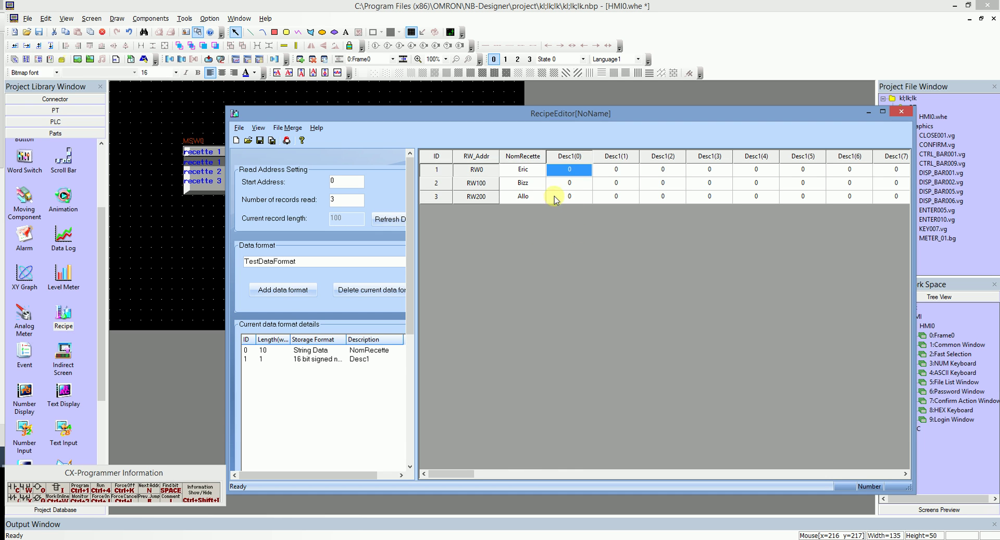
pyautogui.doubleClick(565, 169)
pyautogui.click(565, 192)
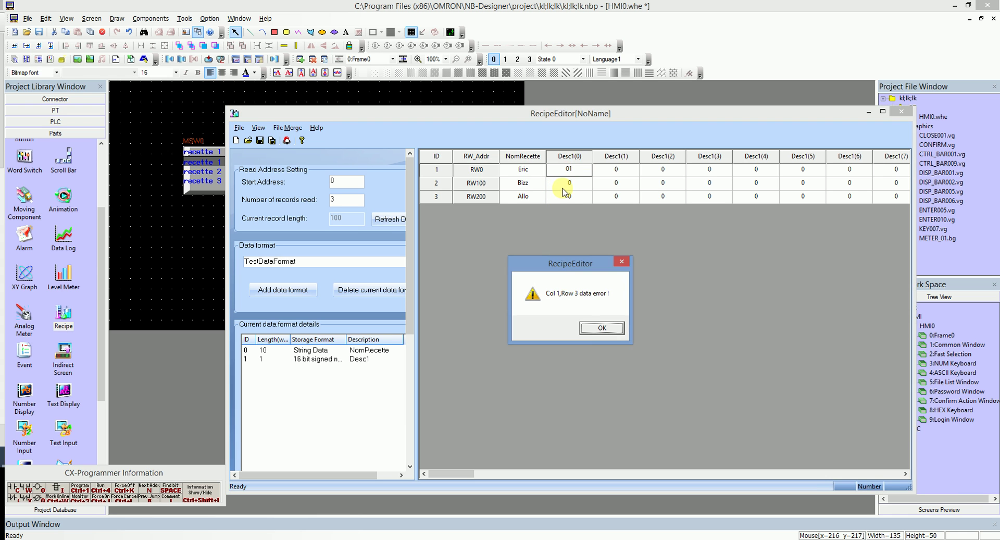
pyautogui.click(599, 336)
pyautogui.doubleClick(566, 169)
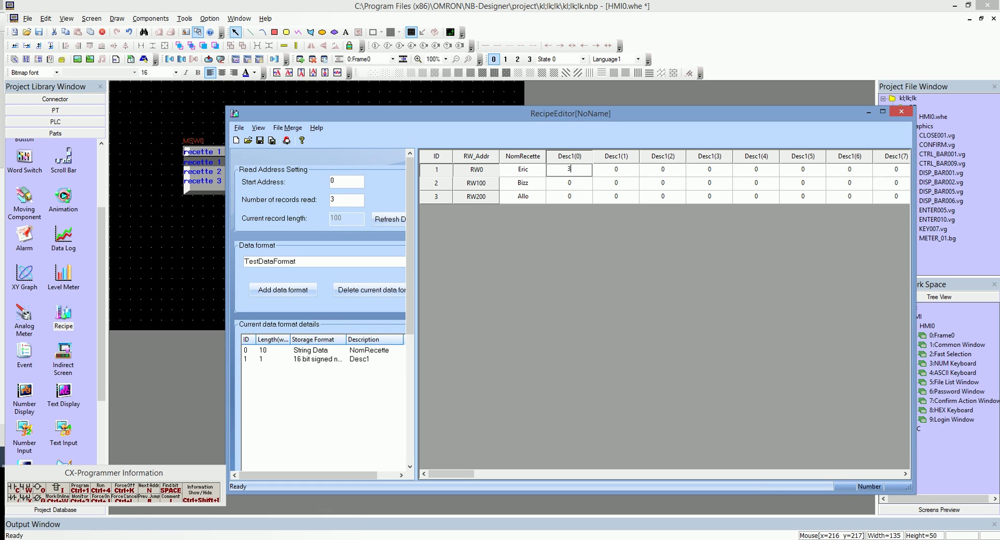
pyautogui.write('3')
pyautogui.doubleClick(570, 183)
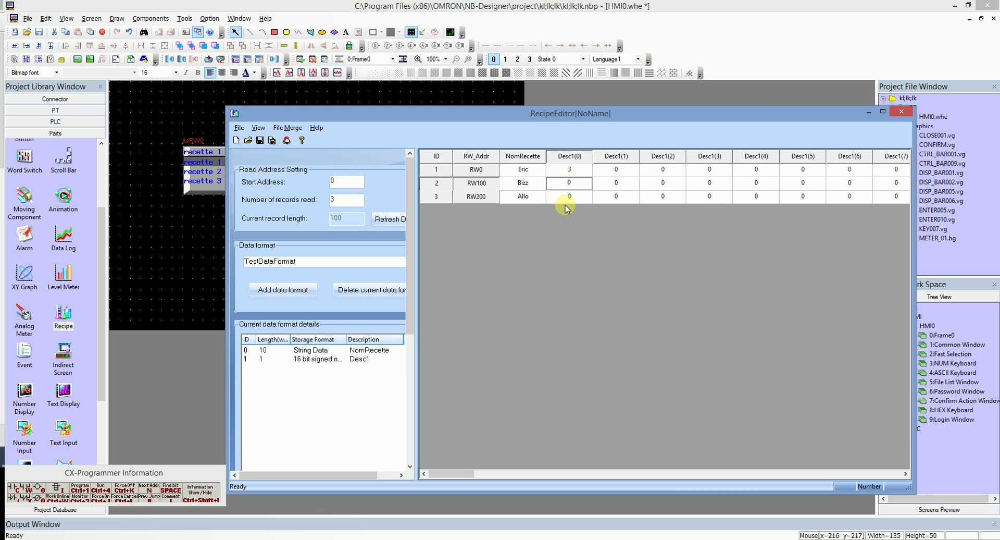
pyautogui.write('6')
pyautogui.press('Return')
pyautogui.click(570, 196)
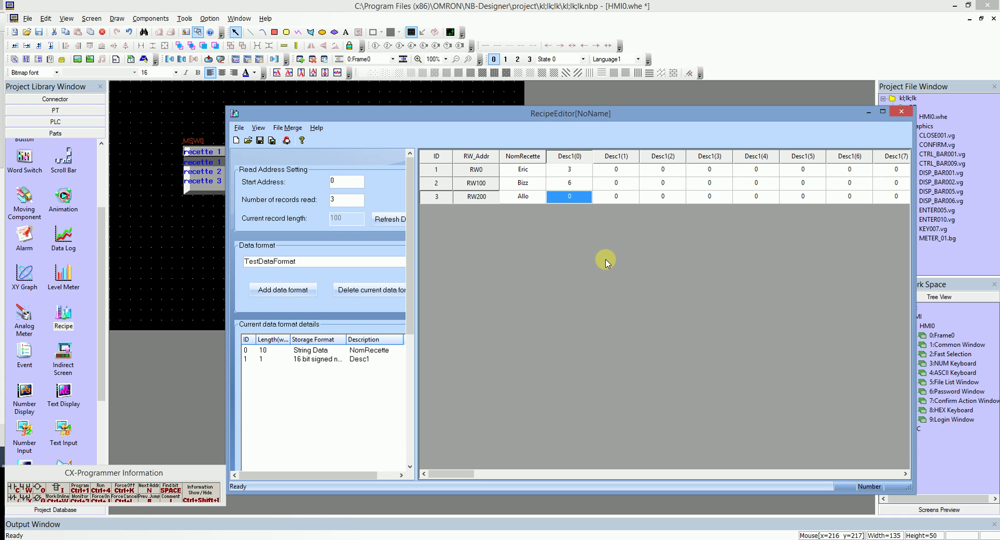
# Examine the file types offered for saving the recipe under a new name, and cancel without saving
pyautogui.click(238, 130)
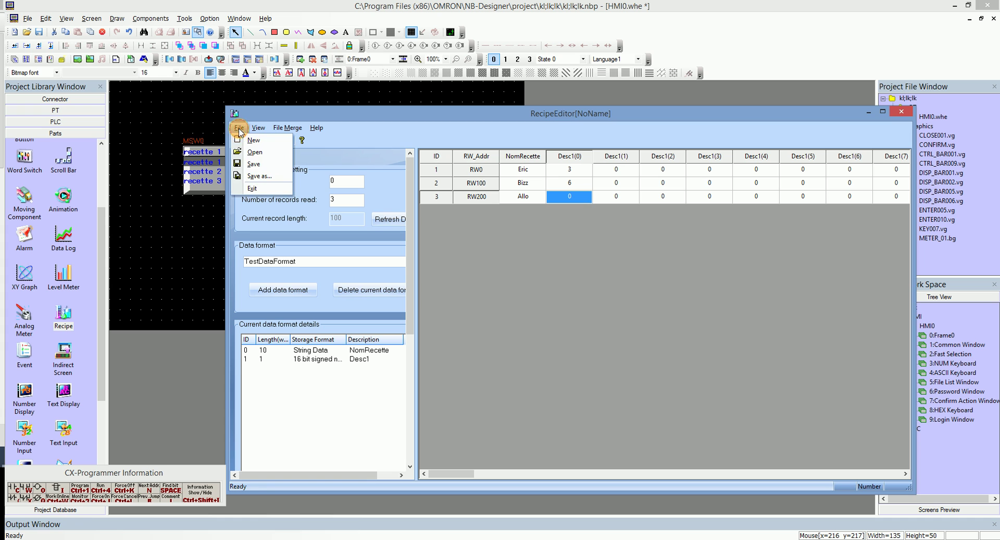
pyautogui.click(245, 175)
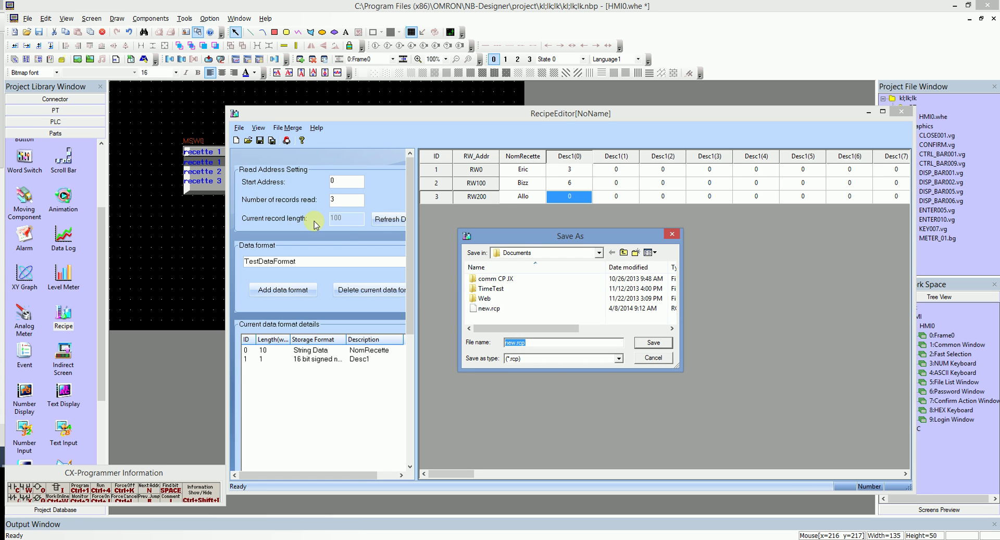
pyautogui.click(554, 359)
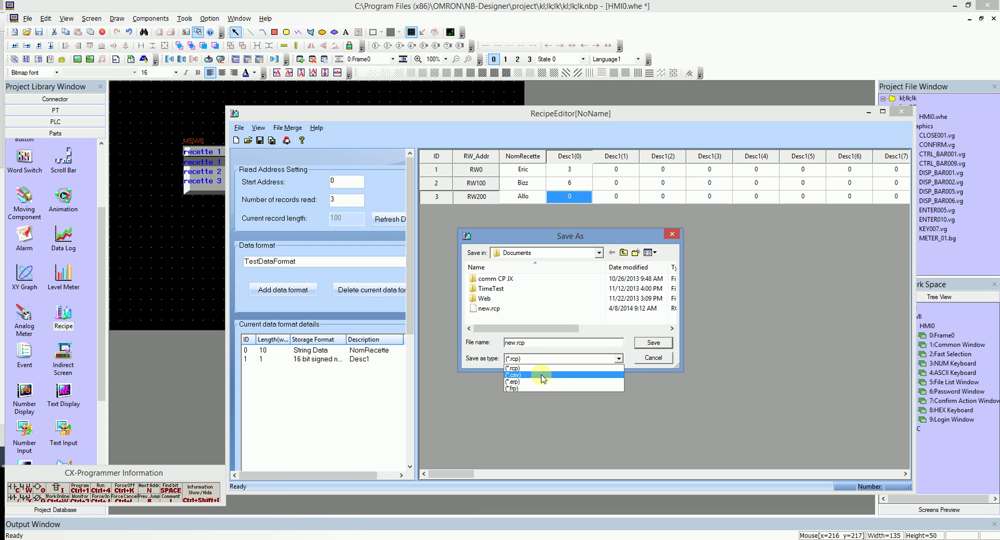
pyautogui.click(642, 362)
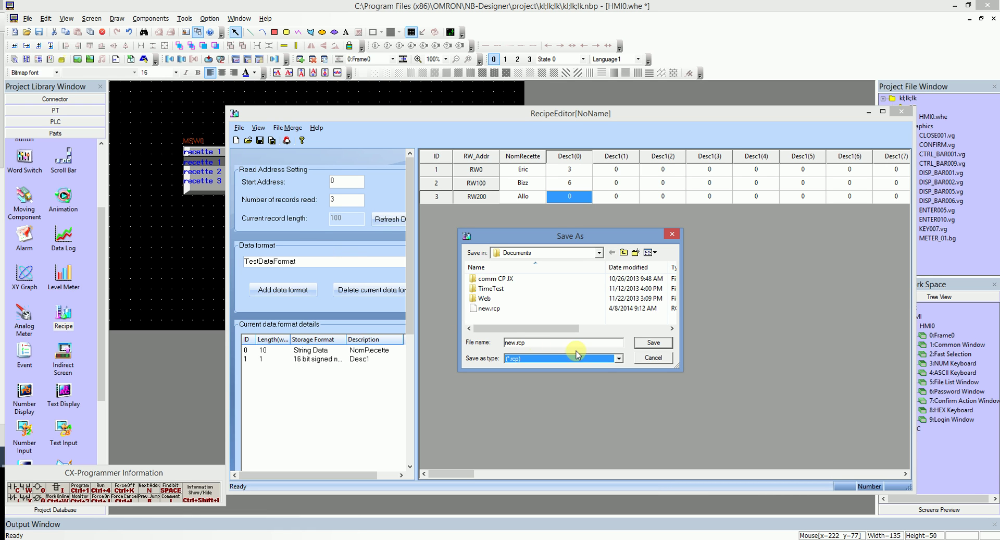
pyautogui.click(618, 360)
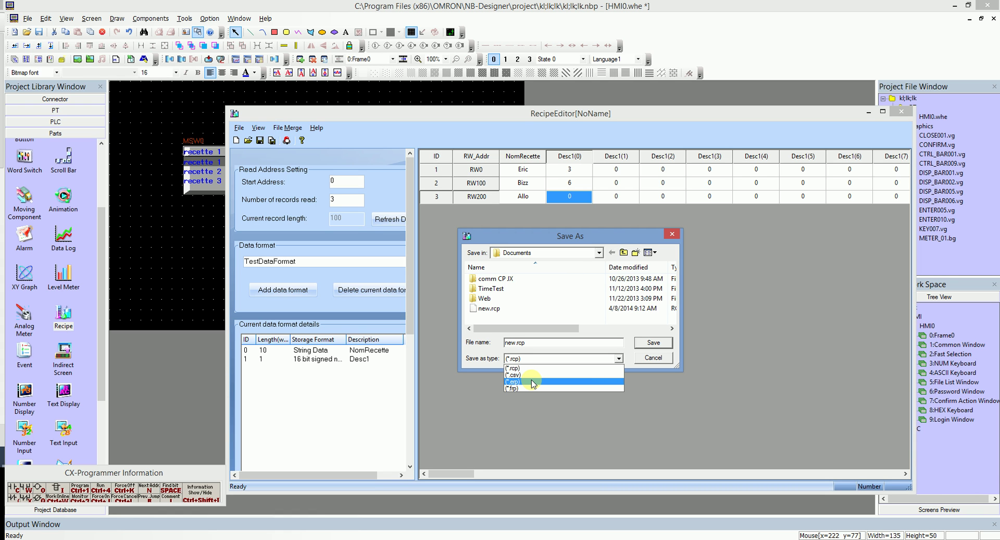
pyautogui.click(649, 359)
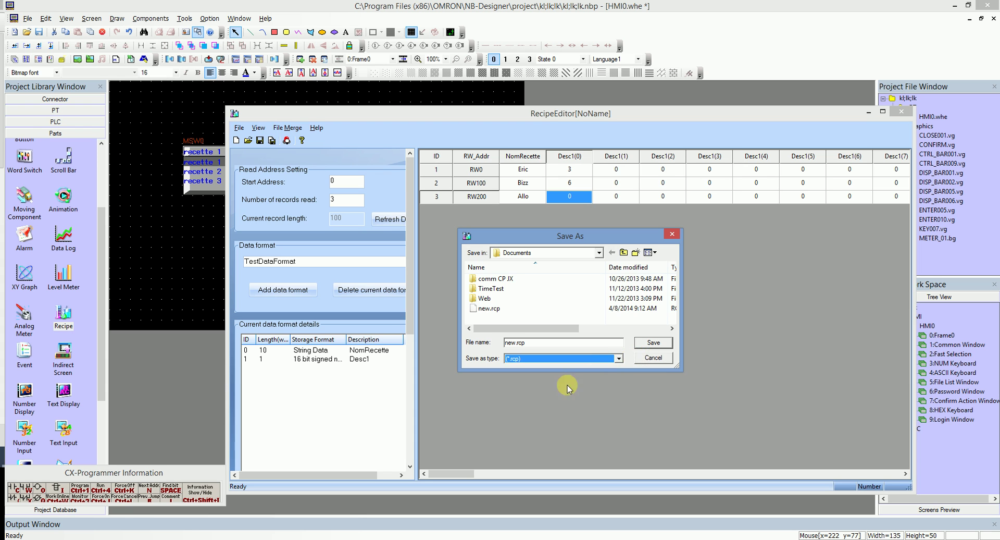
pyautogui.click(649, 357)
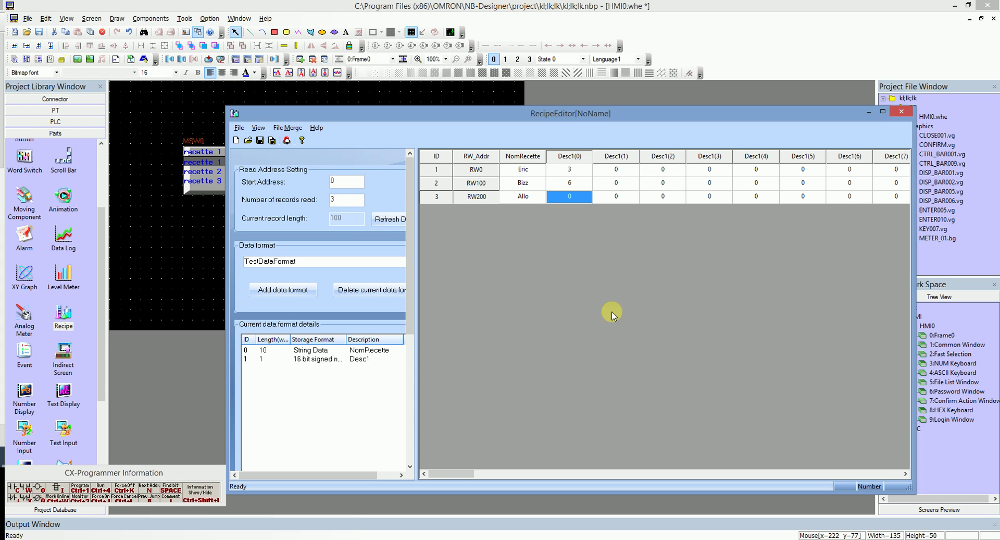
# Close the Recipe Editor and save the recipe as new.rcp in Documents, replacing the existing file
pyautogui.click(898, 112)
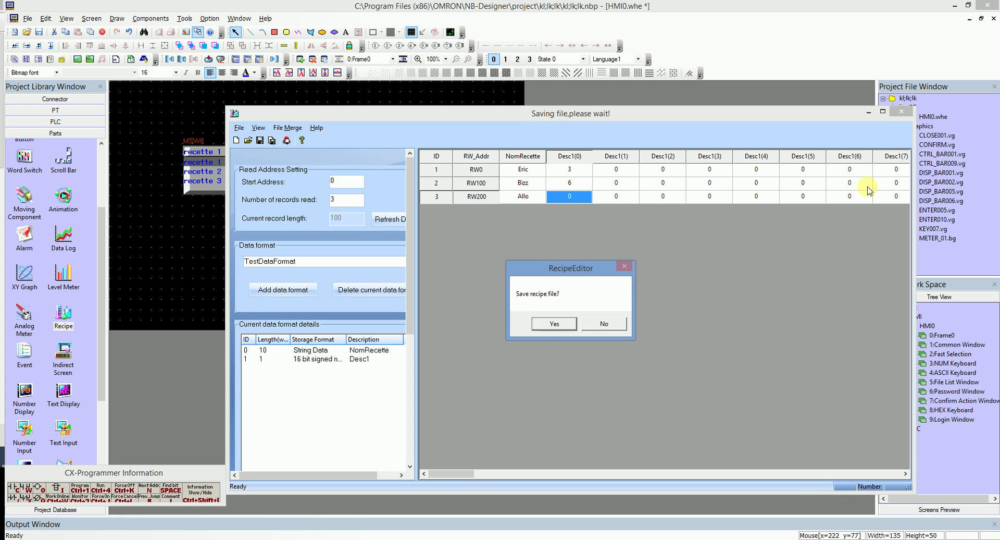
pyautogui.click(553, 323)
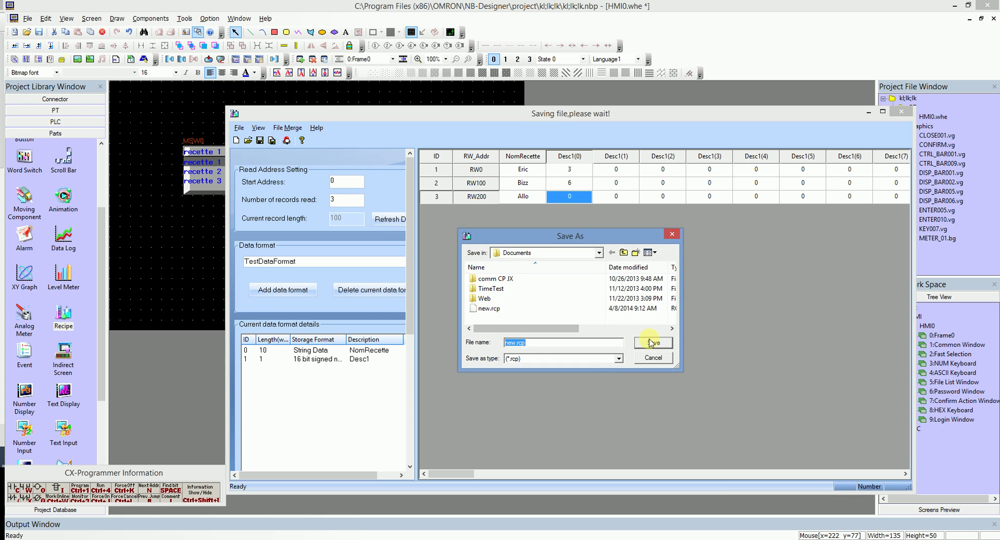
pyautogui.click(652, 342)
pyautogui.click(530, 278)
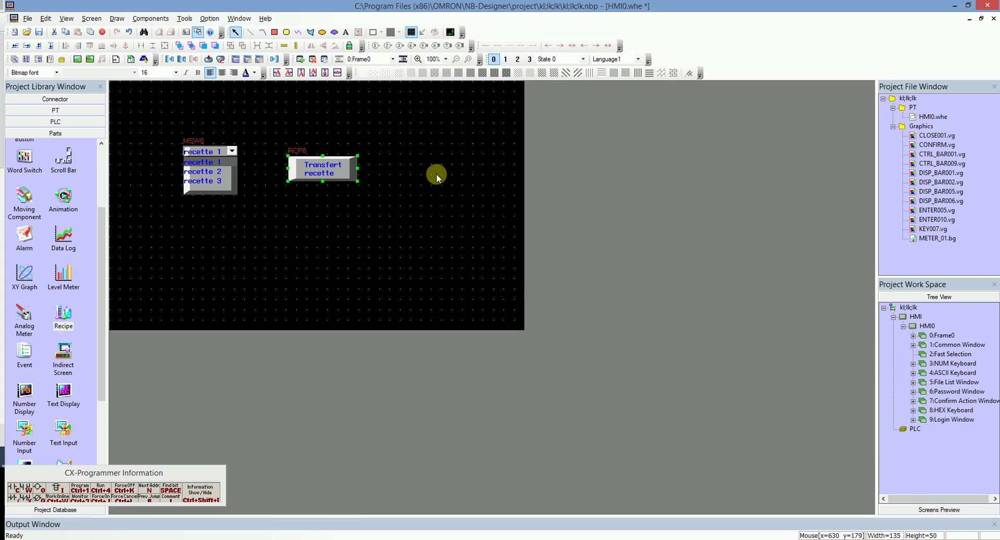
# Examine the System Manager's download operations and the recipe download file selection, and exit without downloading
pyautogui.click(179, 19)
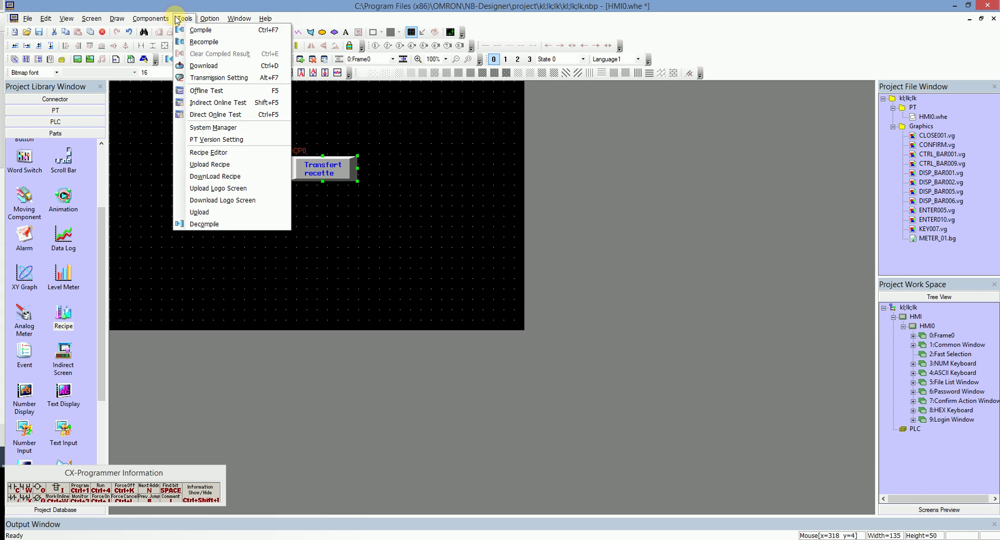
pyautogui.click(202, 128)
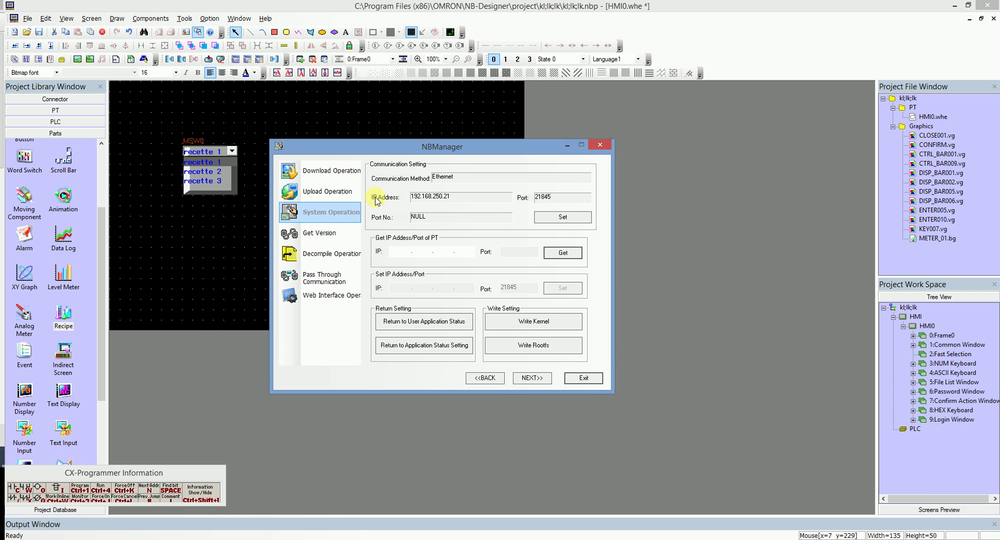
pyautogui.click(307, 172)
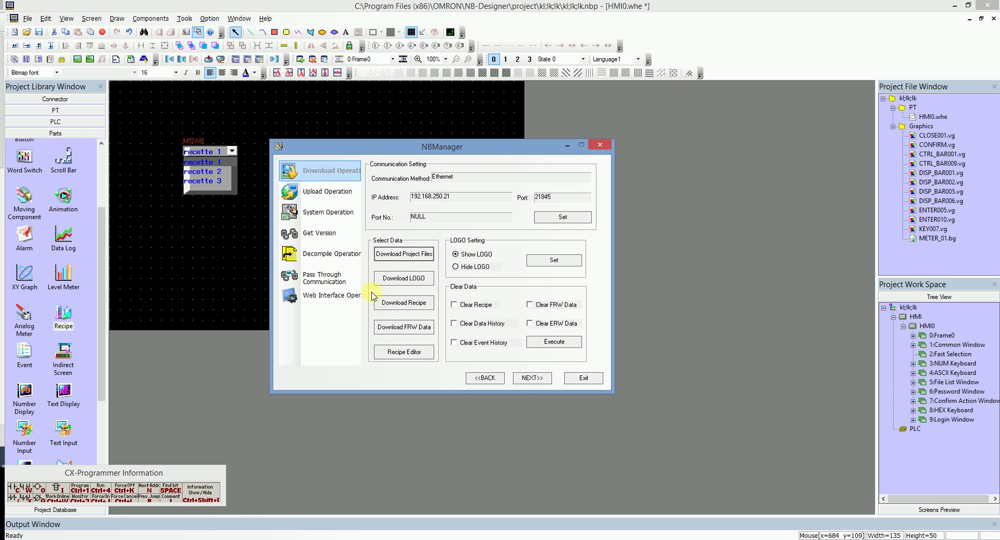
pyautogui.click(414, 306)
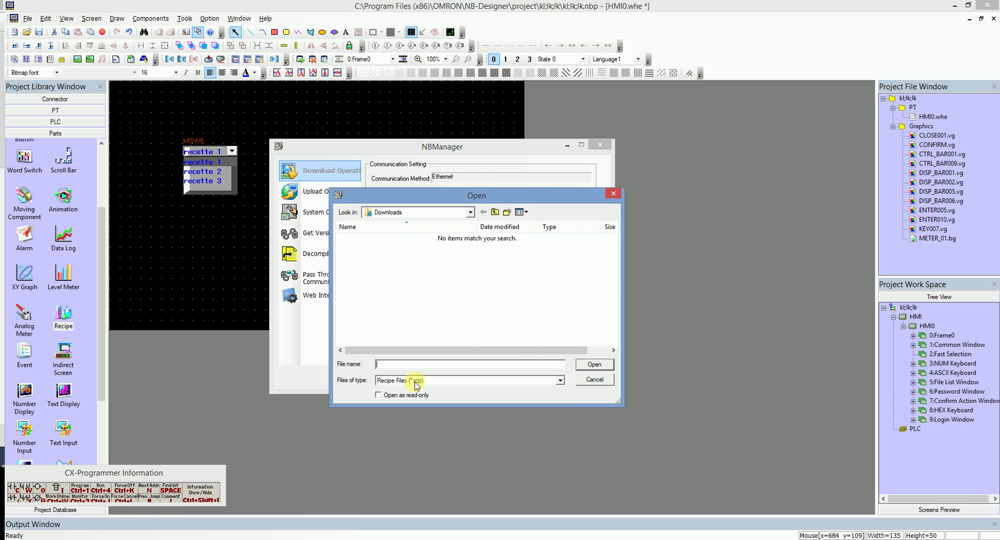
pyautogui.click(595, 379)
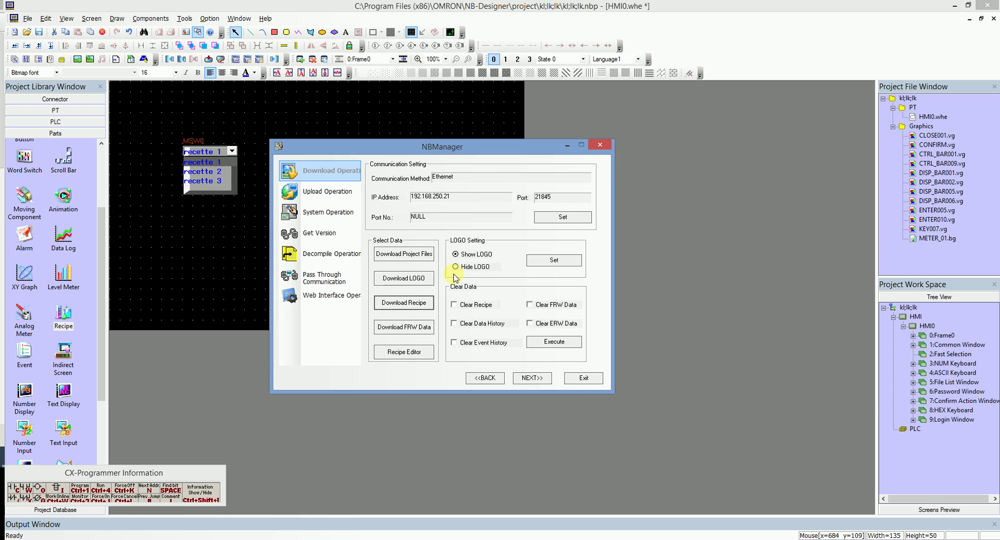
pyautogui.click(576, 380)
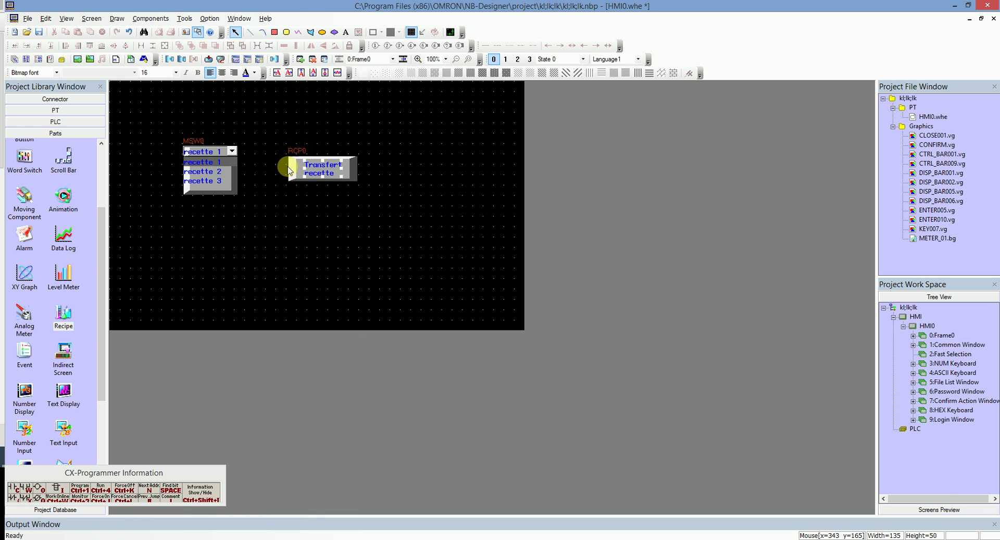
# Duplicate the Transfert recette component and place the copy above and to the right of the original
pyautogui.hotkey('ctrl', 'c')
pyautogui.hotkey('ctrl', 'v')
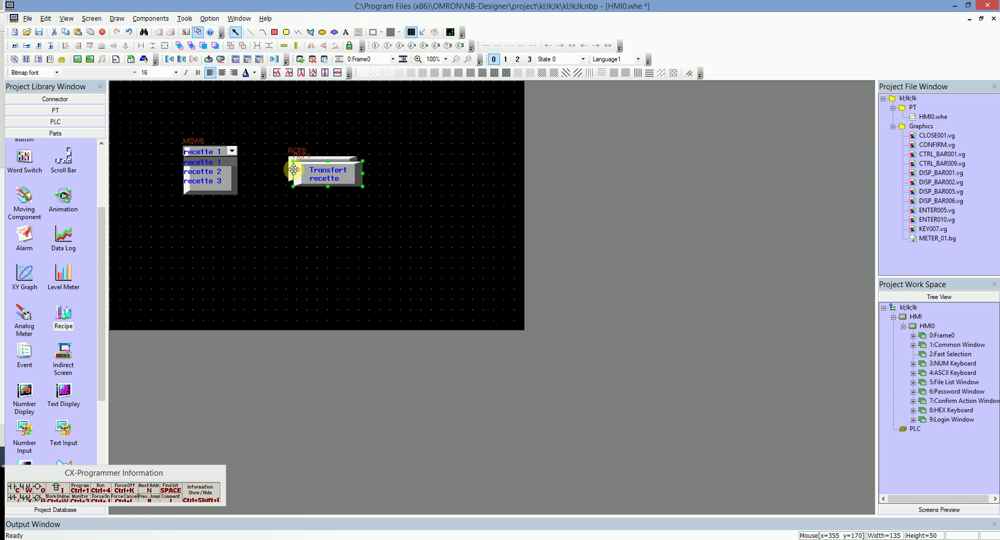
pyautogui.moveTo(308, 170); pyautogui.dragTo(424, 143)
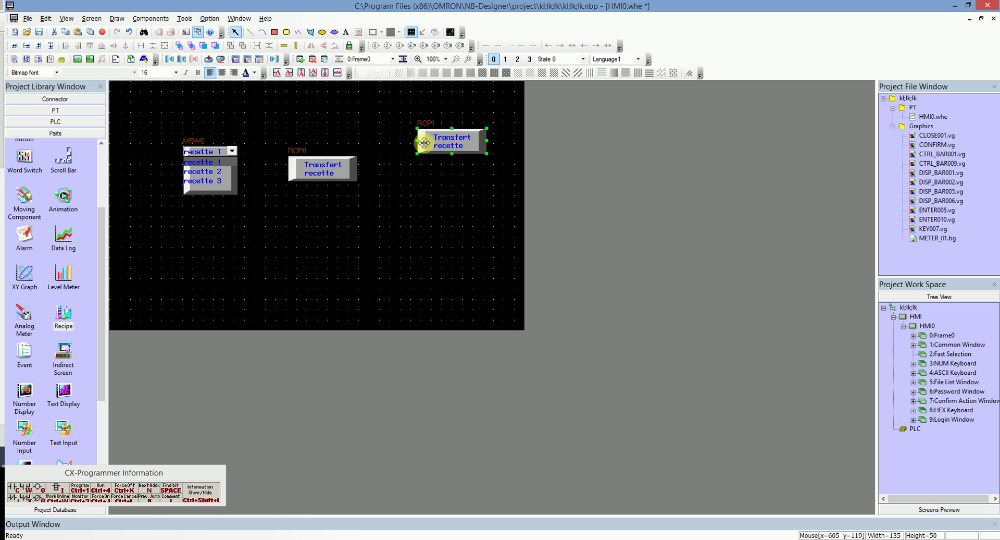
# Change the label message of the copied Recipe component to "Lecture recette"
pyautogui.doubleClick(424, 143)
pyautogui.click(410, 139)
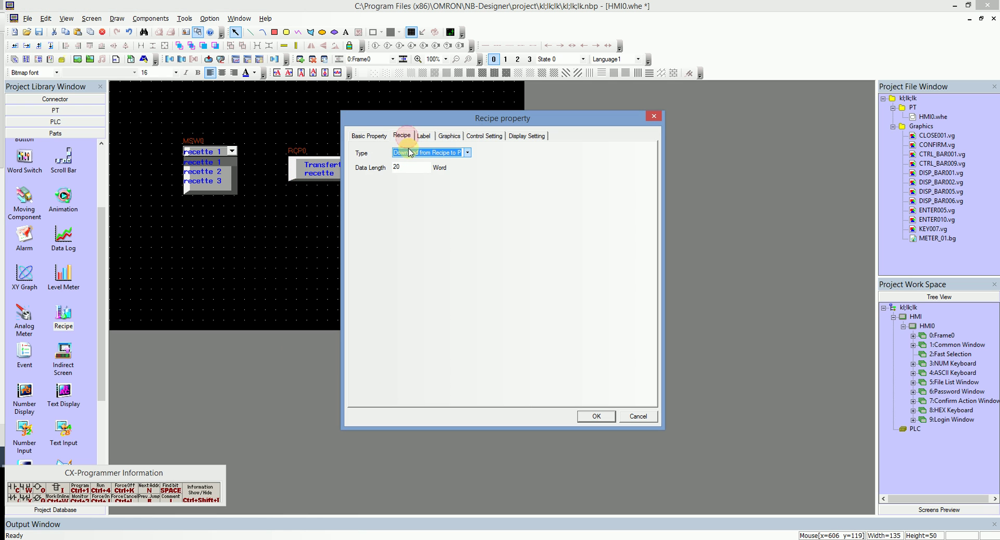
pyautogui.click(422, 140)
pyautogui.click(480, 205)
pyautogui.doubleClick(472, 204)
pyautogui.write('Lecture')
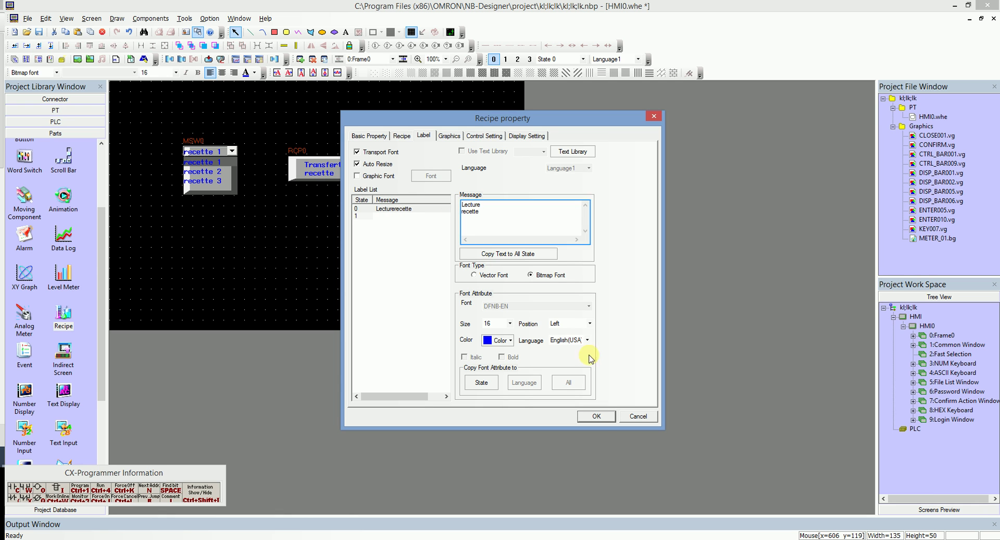
pyautogui.click(596, 416)
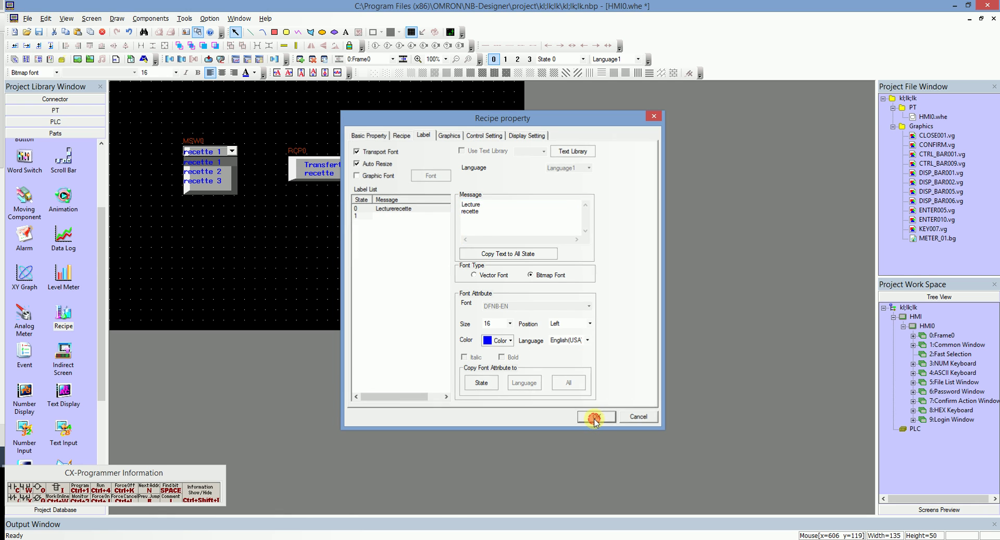
# Duplicate the Lecture recette component, place the copy directly below it, and change the copy's label message to "Ecriture recette"
pyautogui.hotkey('ctrl', 'v')
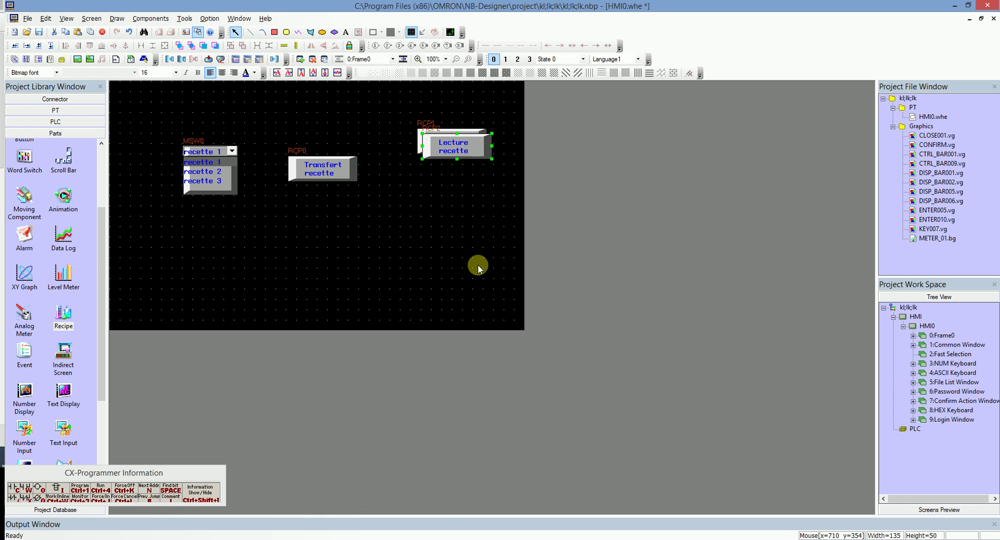
pyautogui.moveTo(425, 145); pyautogui.dragTo(425, 167)
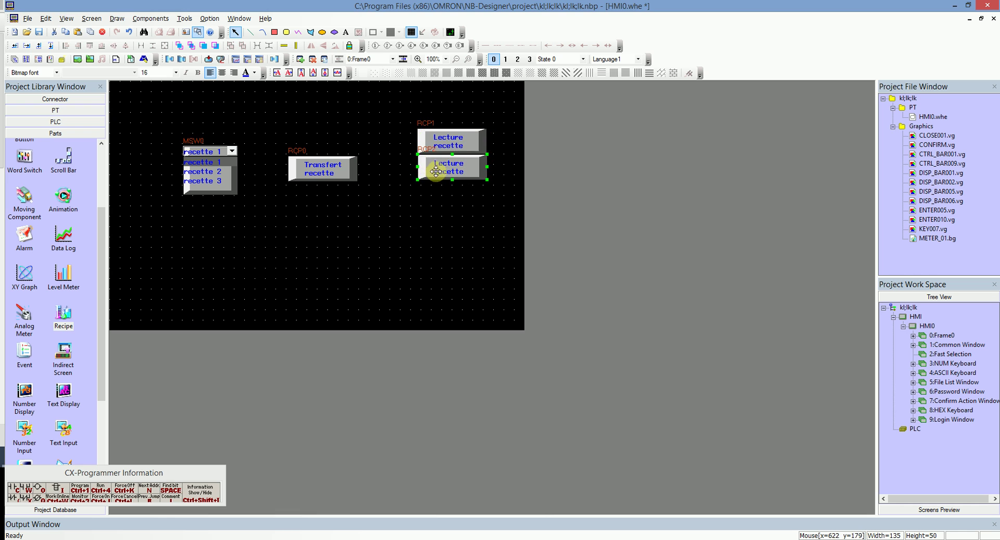
pyautogui.doubleClick(440, 173)
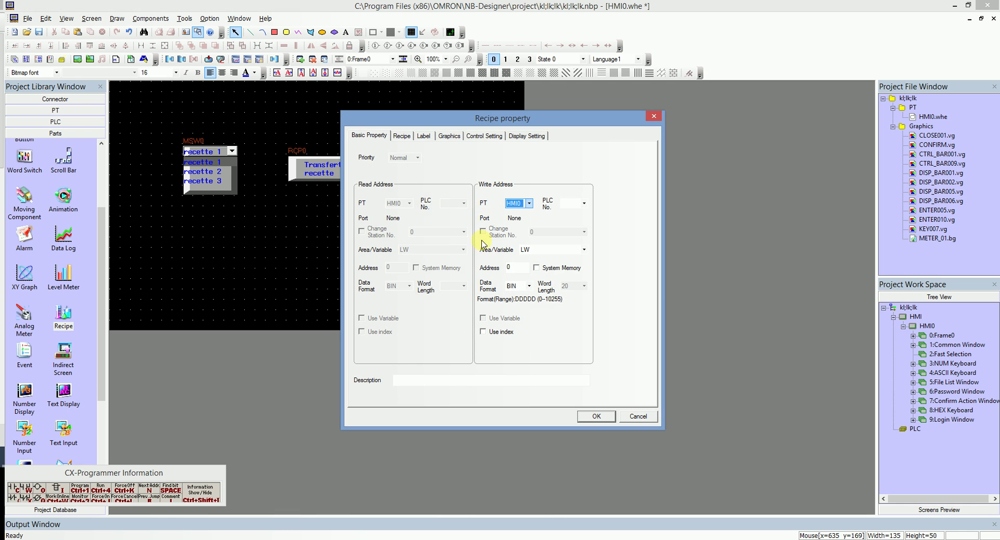
pyautogui.click(423, 135)
pyautogui.click(465, 211)
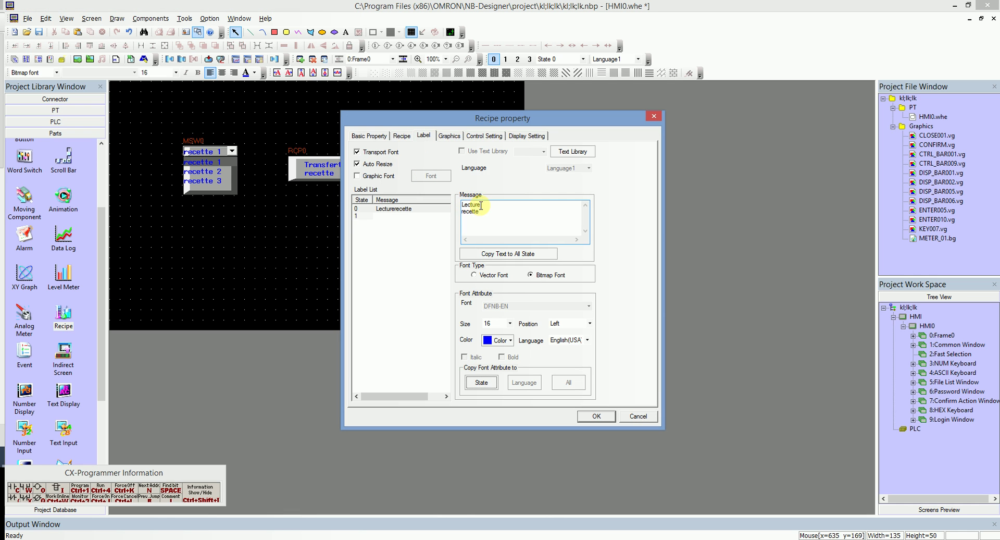
pyautogui.doubleClick(474, 205)
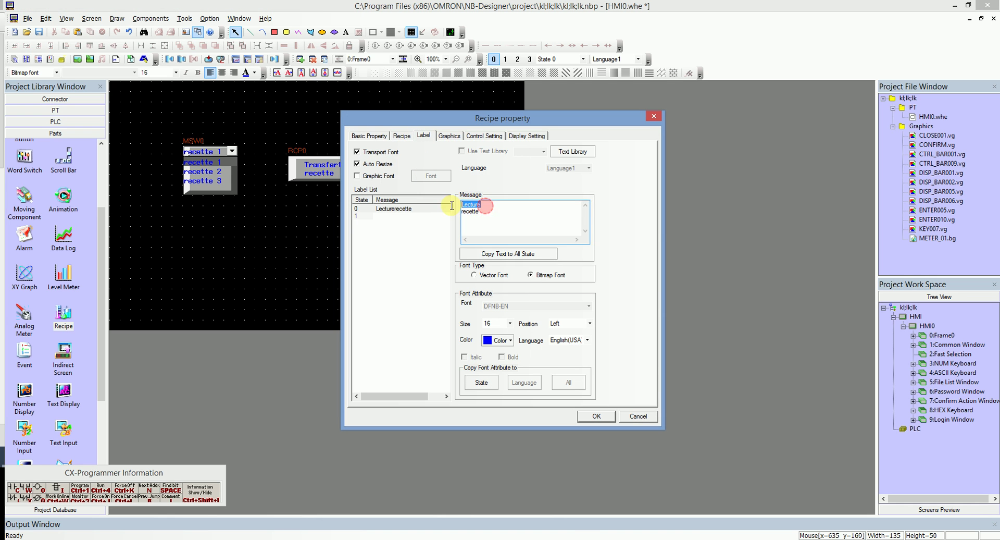
pyautogui.write('Ecriture')
pyautogui.click(593, 416)
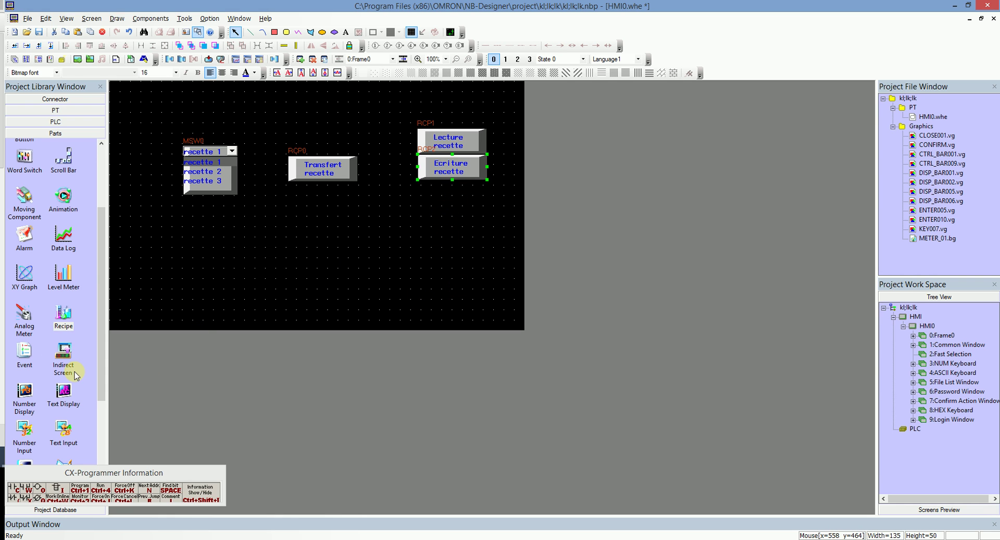
# Create a Text Input component for HMI0 with LW address 100, using the same address for reading and writing
pyautogui.click(63, 397)
pyautogui.moveTo(63, 428); pyautogui.dragTo(428, 198)
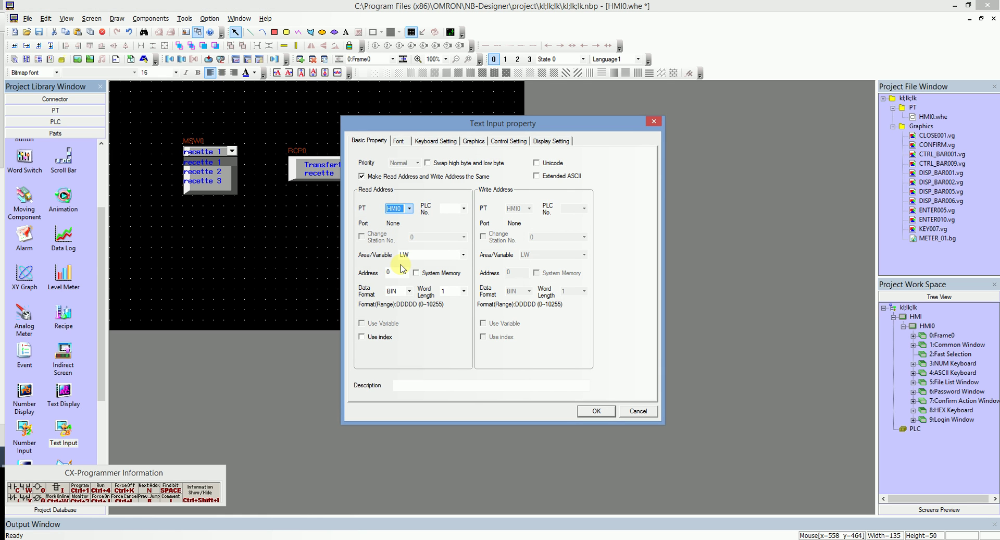
pyautogui.click(400, 271)
pyautogui.moveTo(400, 271); pyautogui.dragTo(381, 275)
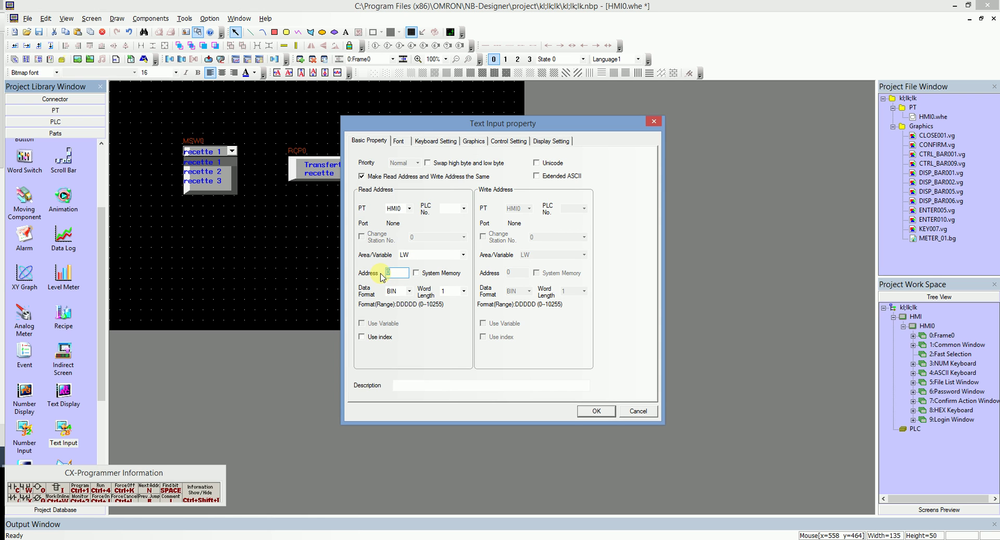
pyautogui.write('100')
pyautogui.press('Tab')
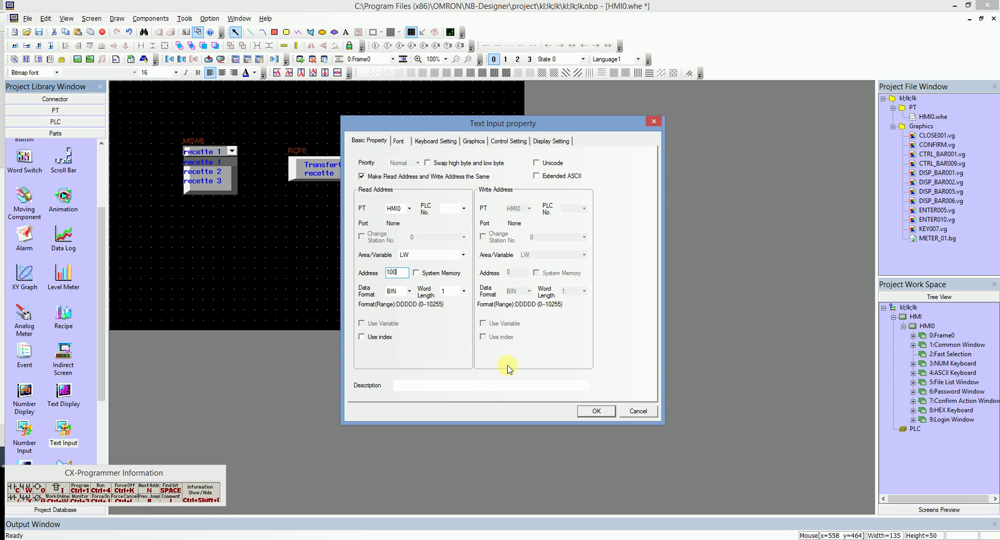
# Set the Text Input's word length to 10 and place the component below the Ecriture recette component
pyautogui.click(460, 292)
pyautogui.click(463, 326)
pyautogui.click(463, 326)
pyautogui.click(463, 326)
pyautogui.click(463, 326)
pyautogui.click(464, 327)
pyautogui.click(445, 327)
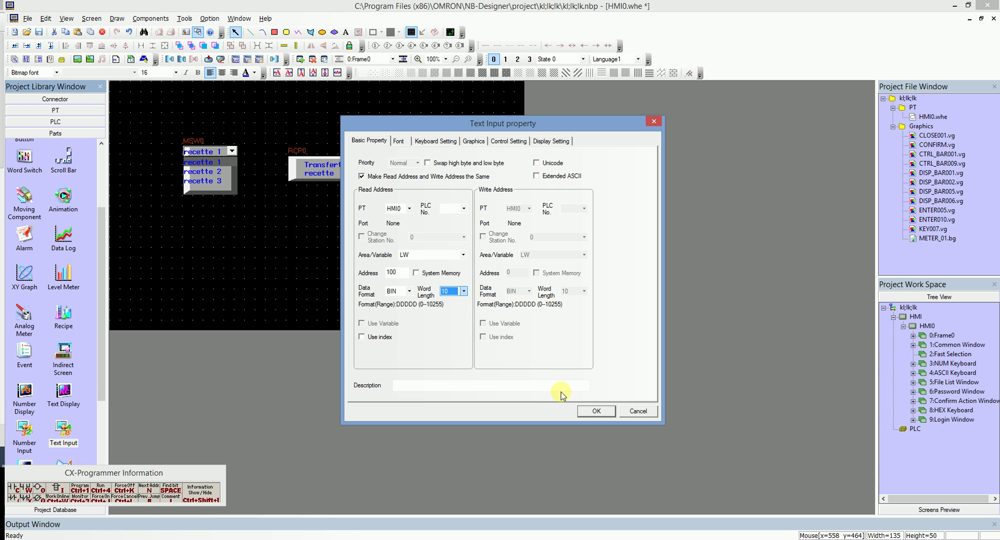
pyautogui.click(596, 411)
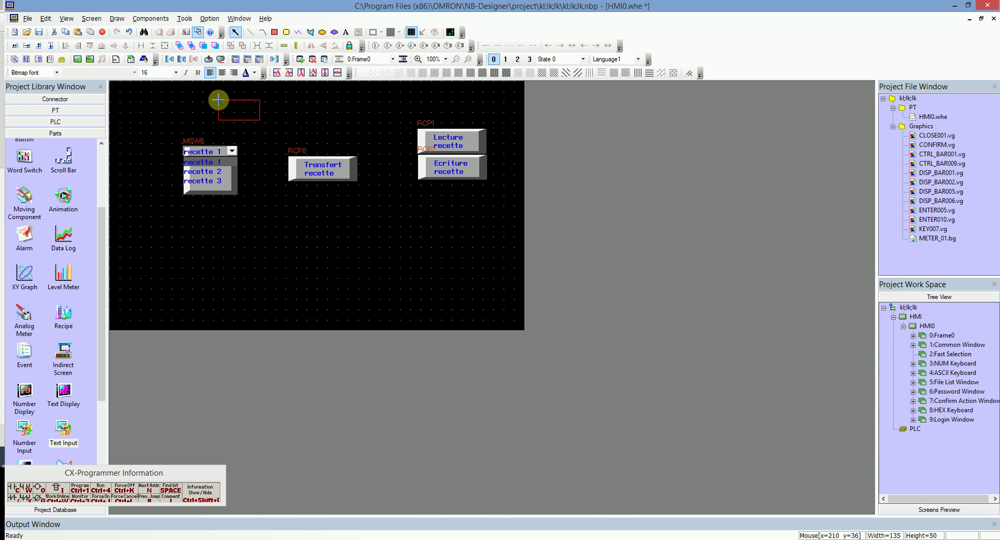
pyautogui.click(425, 194)
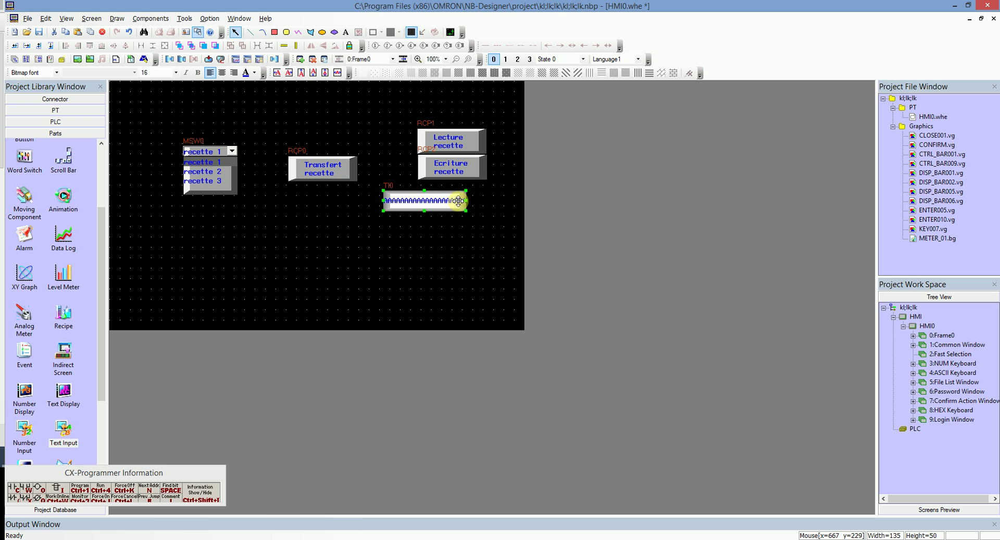
# Widen the Text Input, shift its text inward to fit the white field, and move the component closer beneath Ecriture recette
pyautogui.moveTo(465, 200); pyautogui.dragTo(500, 200)
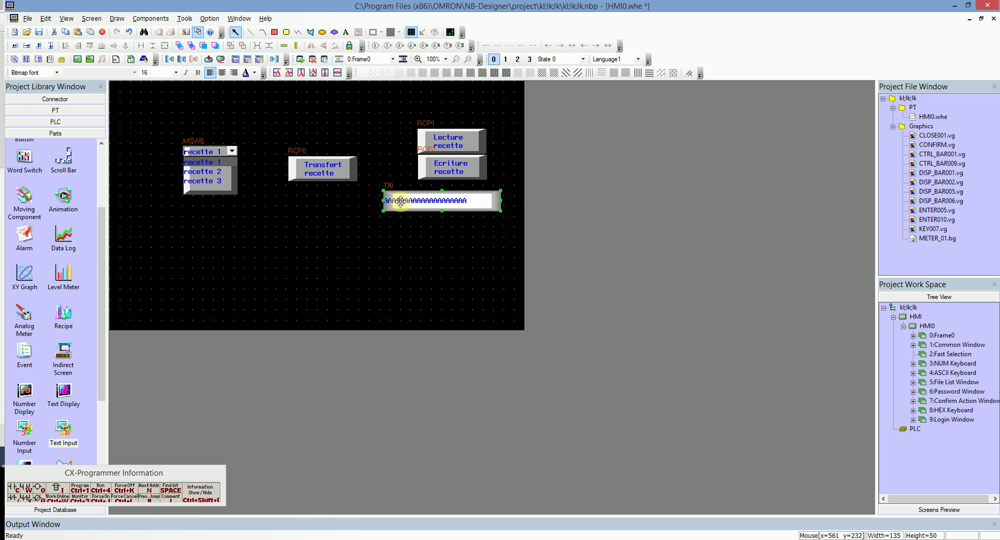
pyautogui.press('Right')
pyautogui.press('Right')
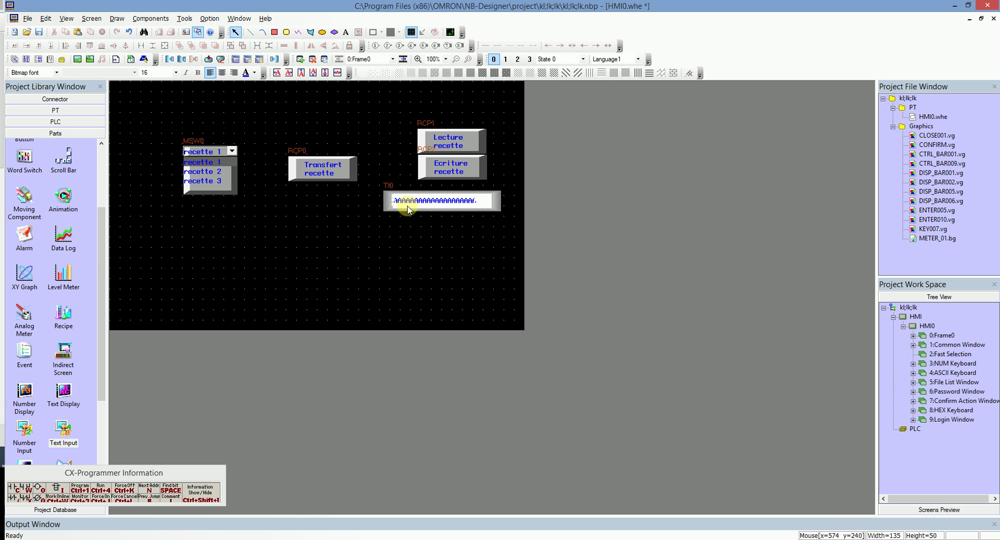
pyautogui.moveTo(402, 201); pyautogui.dragTo(416, 197)
pyautogui.click(392, 233)
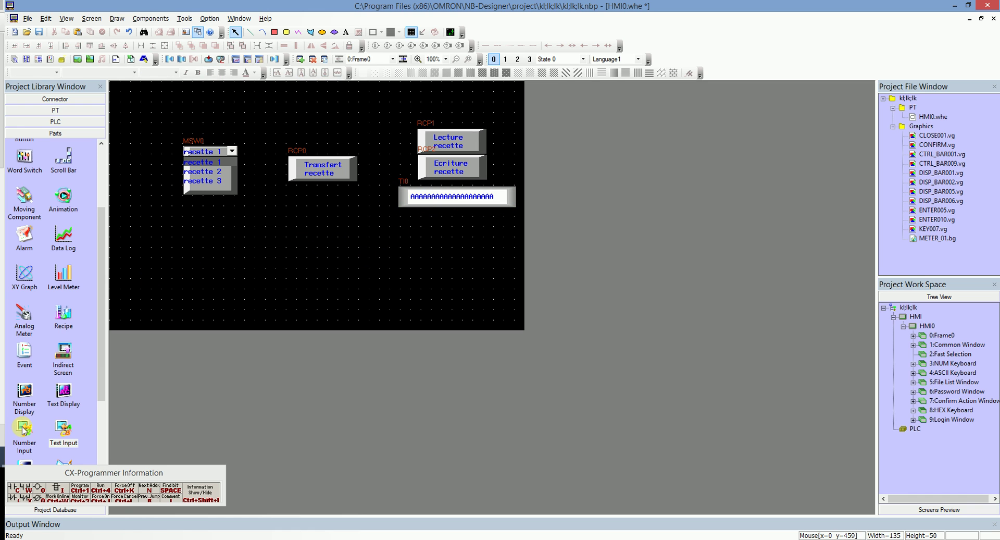
# Add a Number Input component with LW address 110 and place it below the Text Input
pyautogui.moveTo(23, 430); pyautogui.dragTo(440, 218)
pyautogui.click(398, 272)
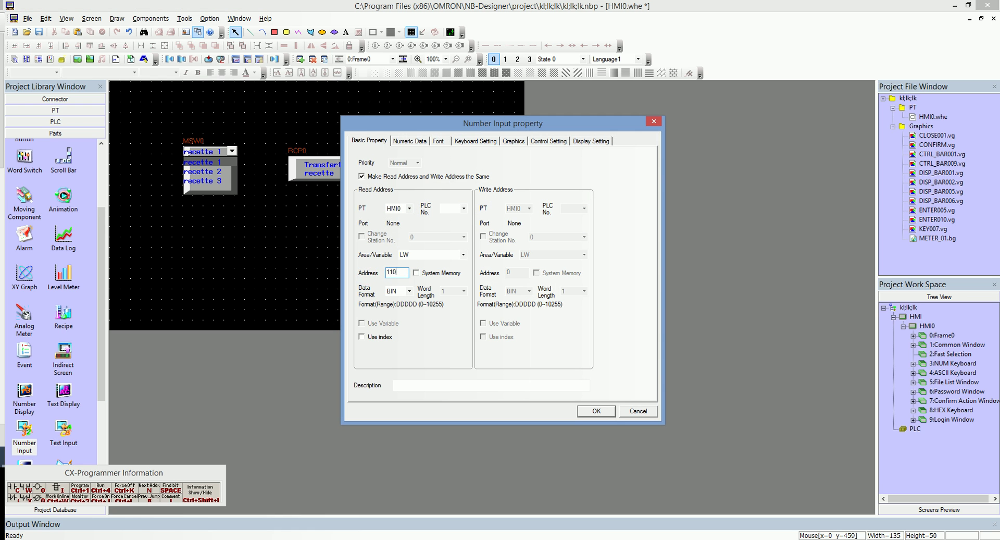
pyautogui.press('Return')
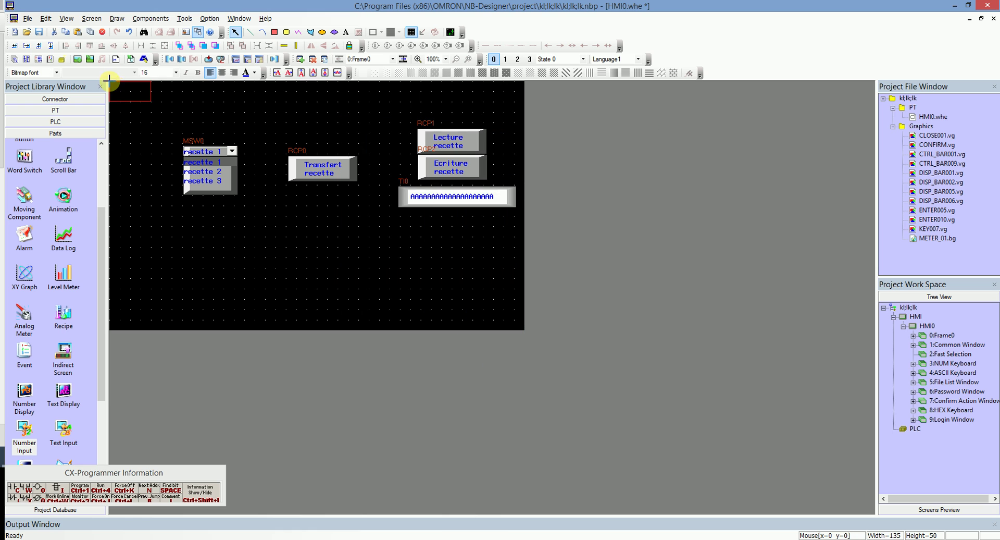
pyautogui.click(427, 215)
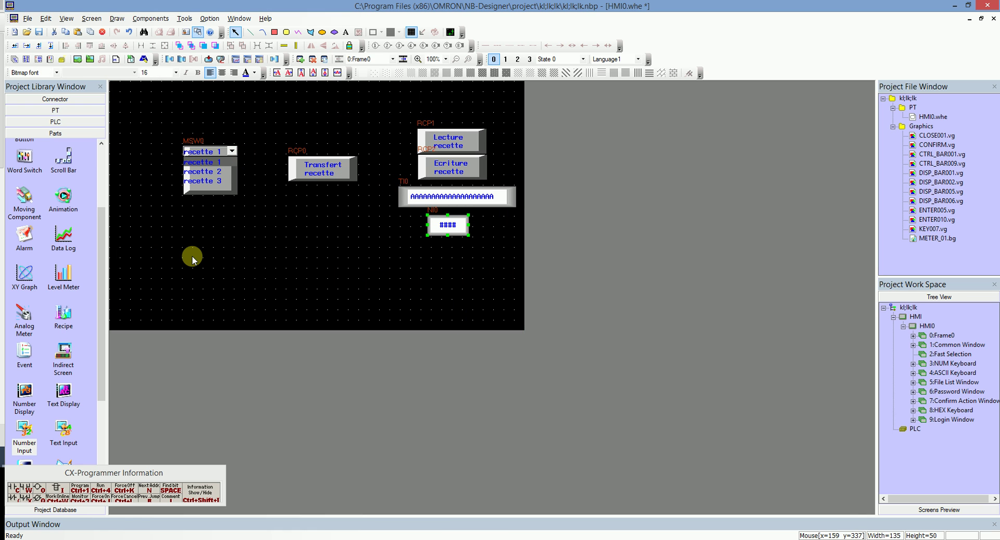
# Duplicate the Number Input, place the copy directly below the original, and change the copy's LW address
pyautogui.hotkey('ctrl', 'c')
pyautogui.hotkey('ctrl', 'v')
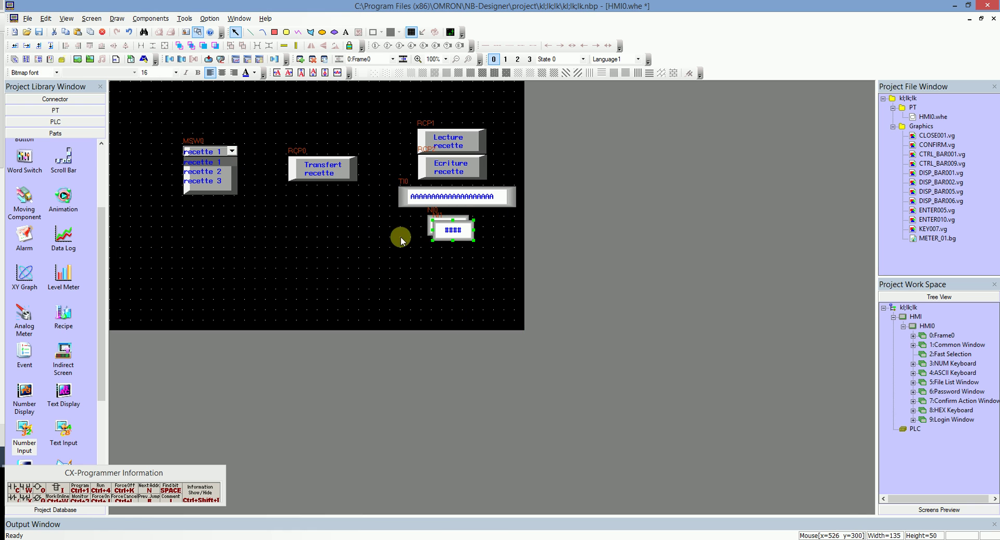
pyautogui.moveTo(439, 235); pyautogui.dragTo(433, 252)
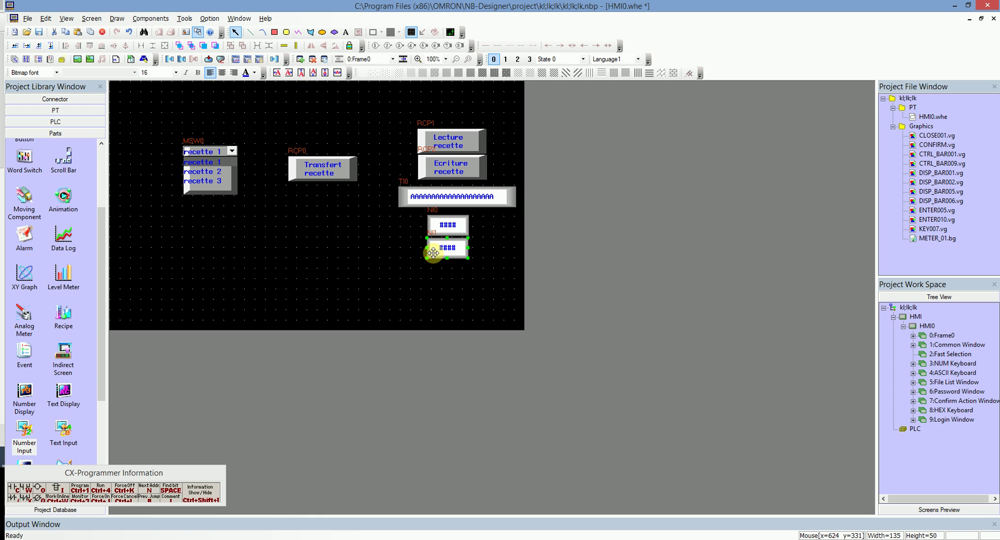
pyautogui.doubleClick(433, 252)
pyautogui.click(396, 273)
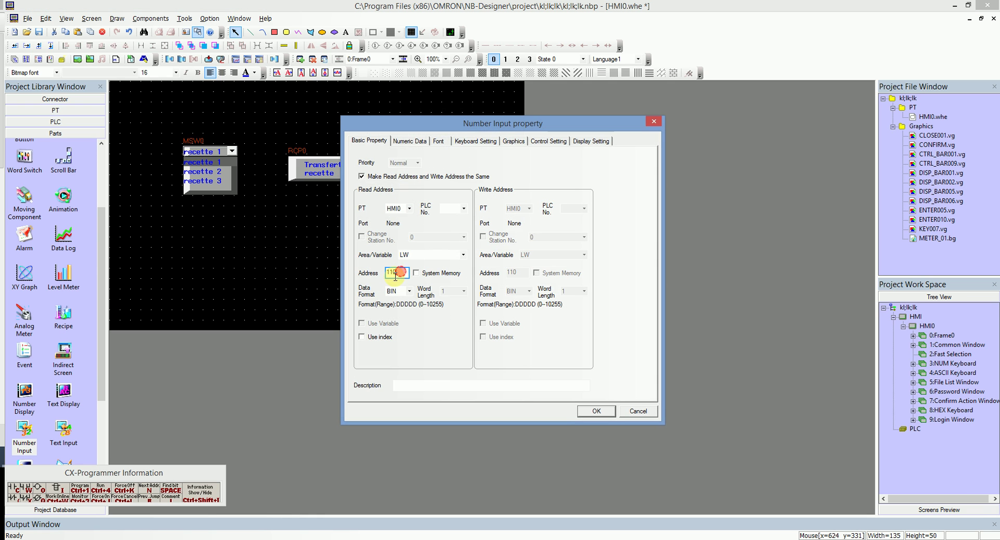
pyautogui.press('Return')
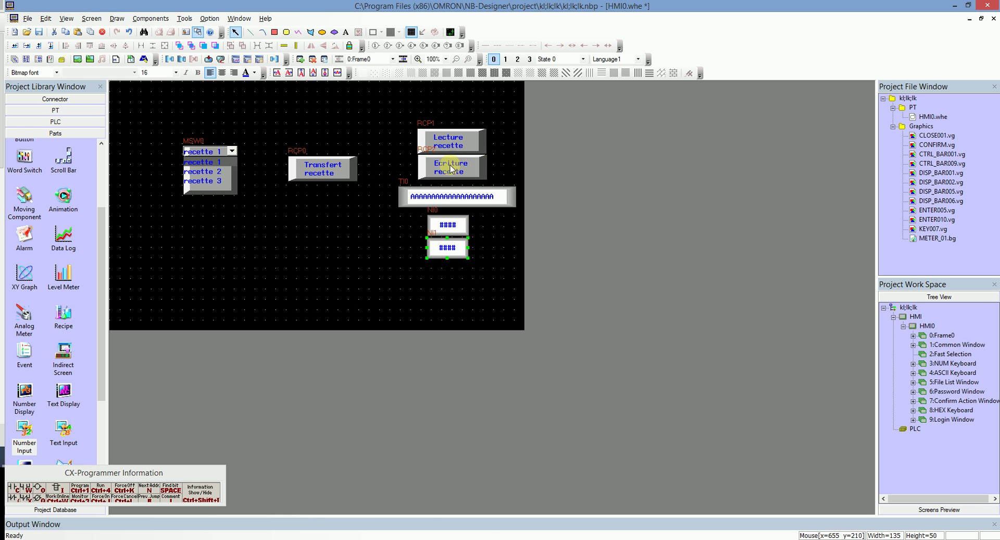
# Change the write address of the Lecture recette component and set the Ecriture recette component's LW write address to 100
pyautogui.doubleClick(448, 143)
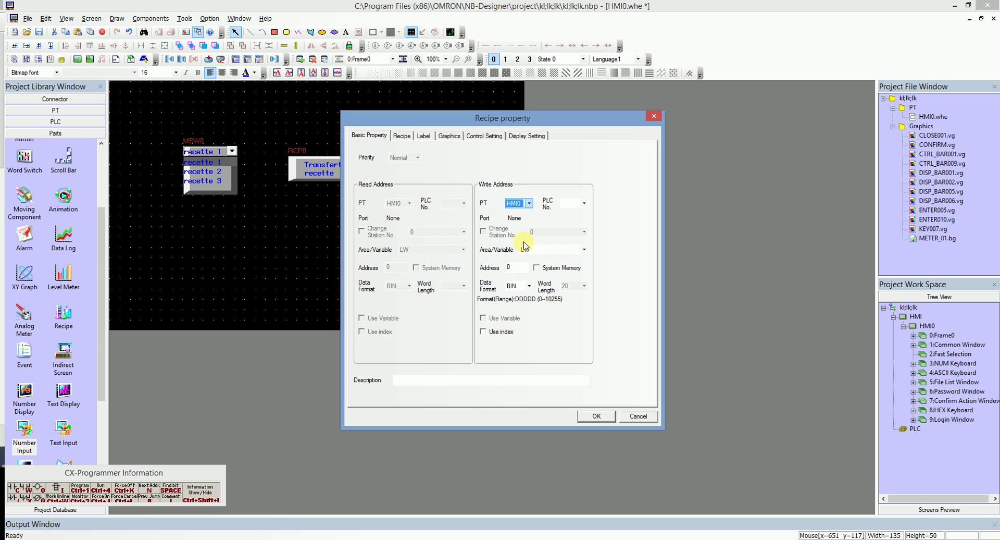
pyautogui.click(515, 266)
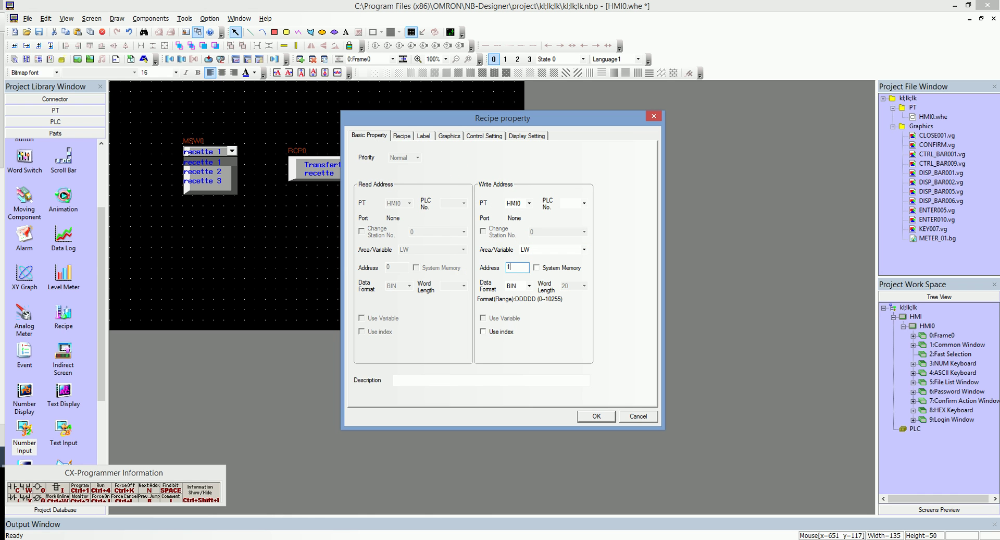
pyautogui.click(583, 419)
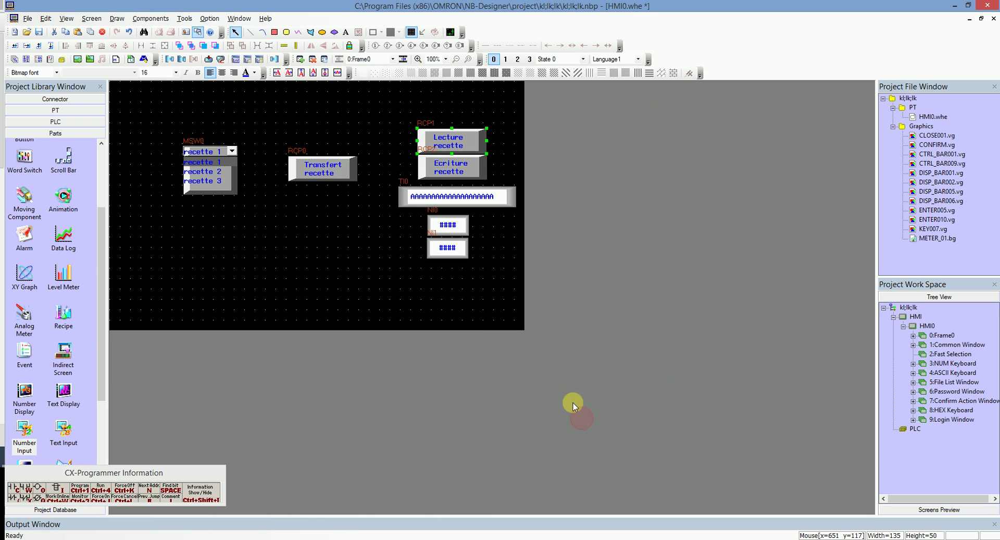
pyautogui.doubleClick(439, 170)
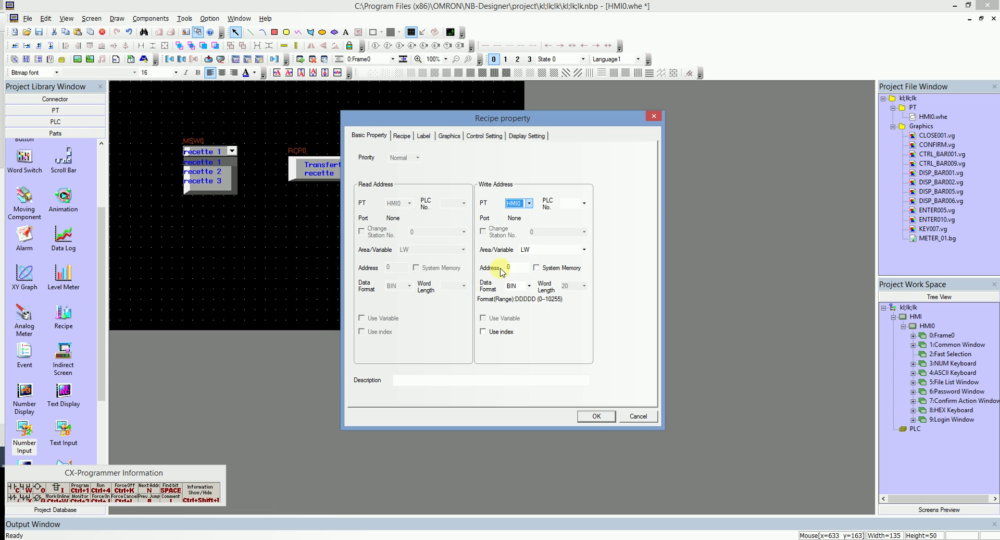
pyautogui.click(519, 268)
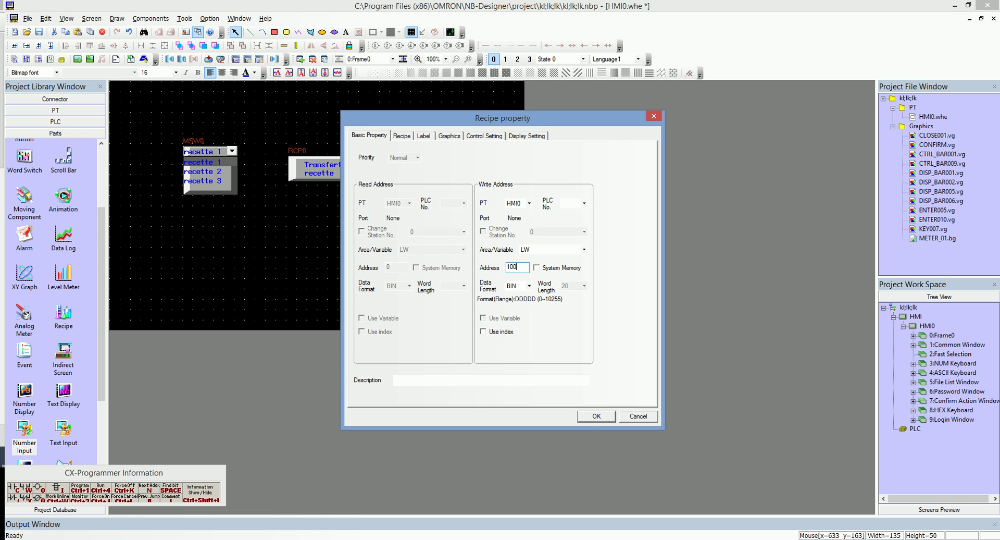
pyautogui.click(591, 418)
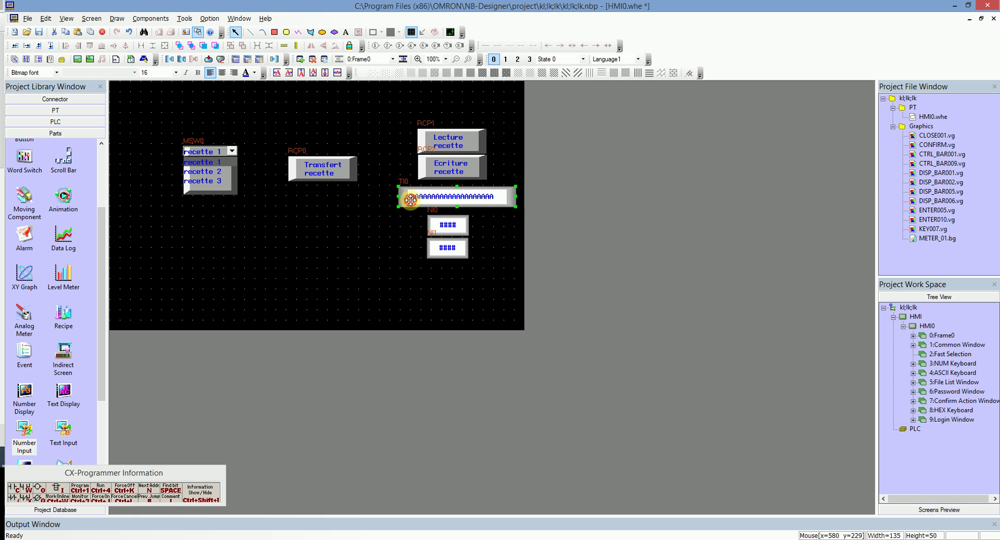
# Duplicate the Text Input below the Transfert recette component, check that component's write address, and change the copy's LW address
pyautogui.hotkey('ctrl', 'v')
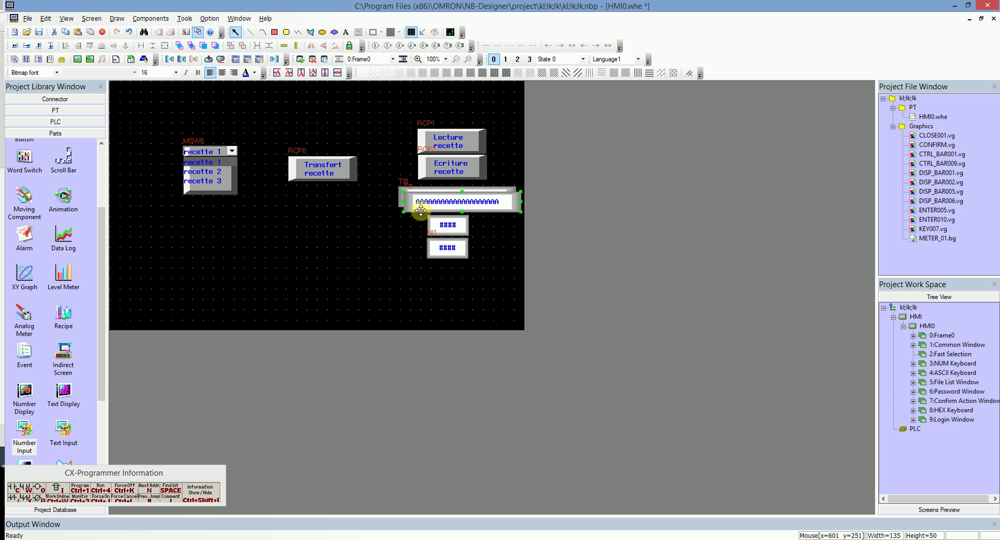
pyautogui.moveTo(405, 209); pyautogui.dragTo(263, 202)
pyautogui.doubleClick(308, 174)
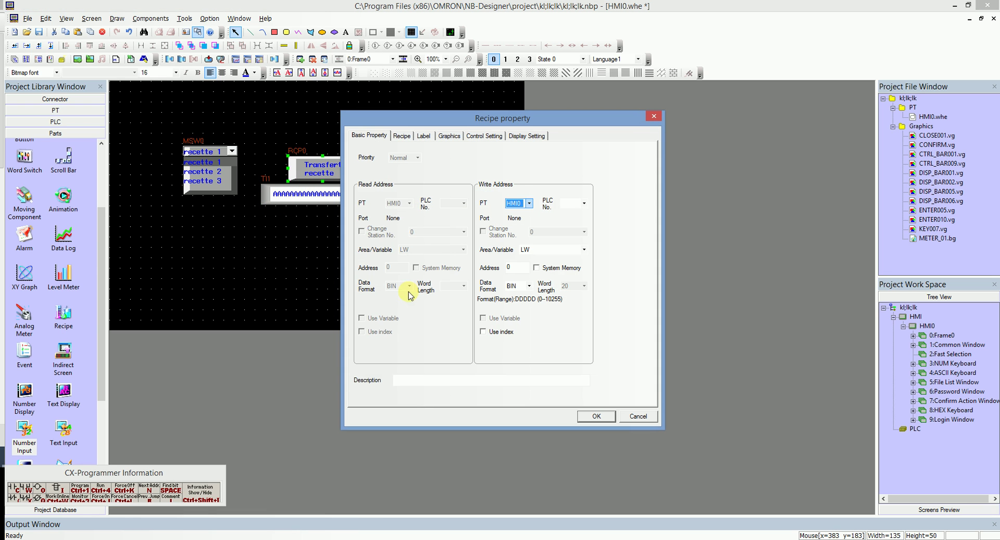
pyautogui.click(635, 417)
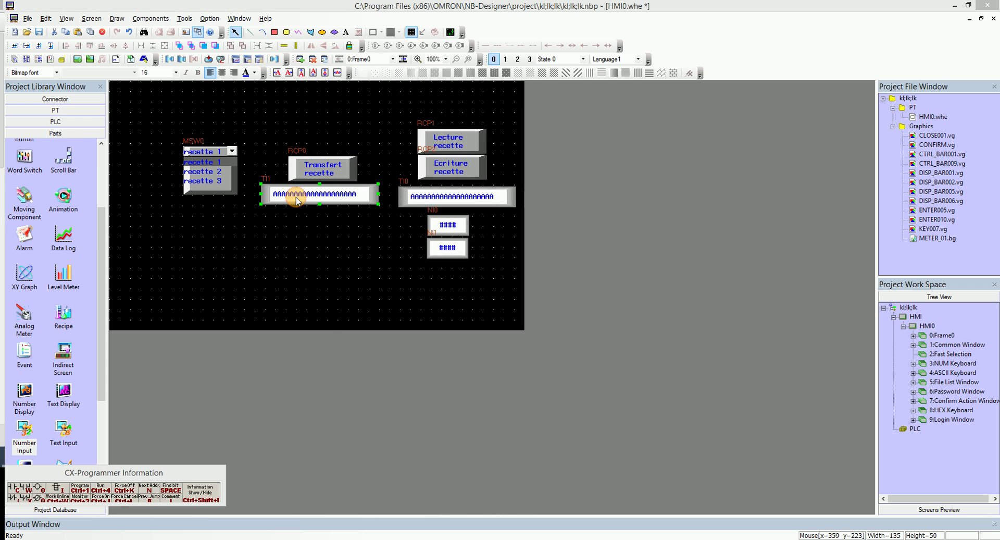
pyautogui.doubleClick(297, 198)
pyautogui.doubleClick(398, 275)
pyautogui.doubleClick(399, 274)
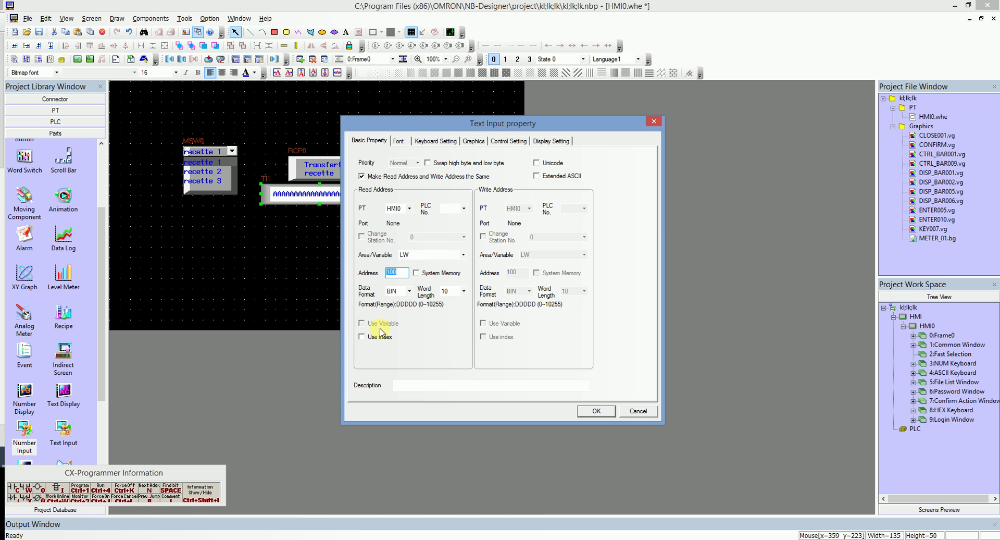
pyautogui.click(586, 412)
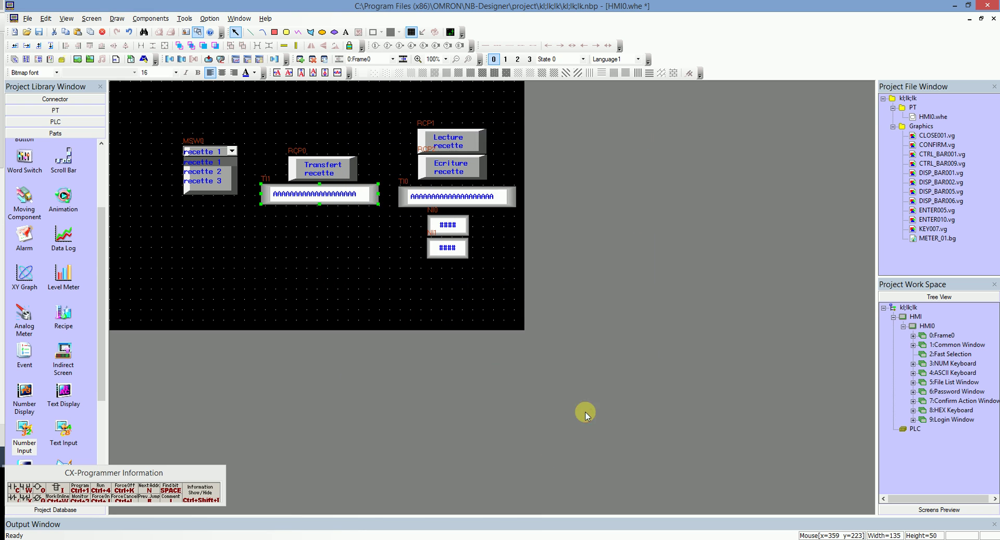
# Save the project and start the simulation of the recipe screen
pyautogui.click(351, 297)
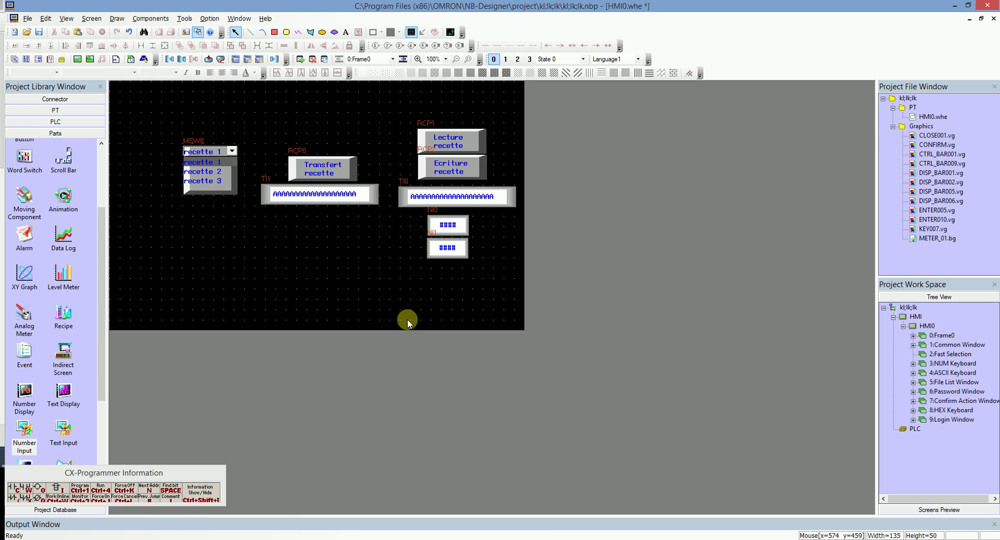
pyautogui.click(170, 59)
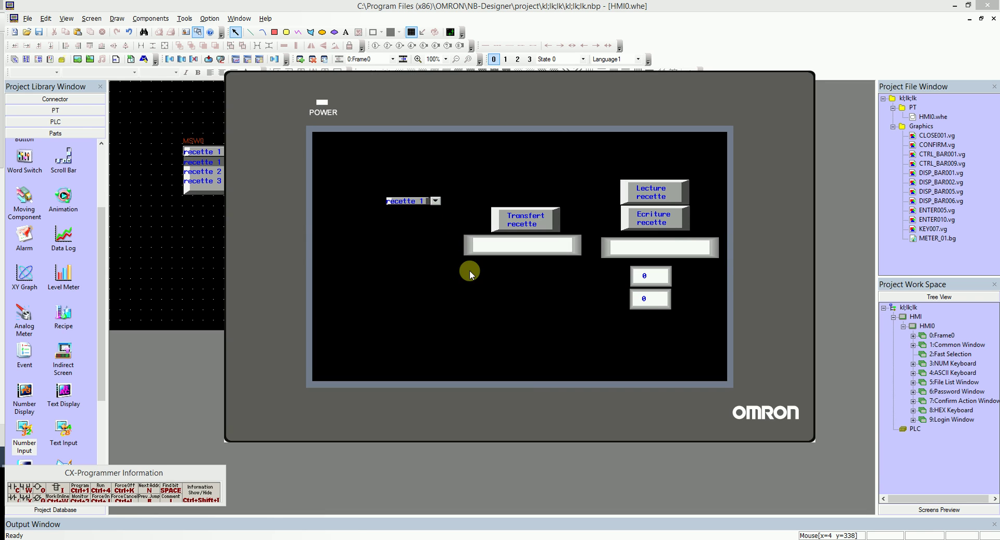
# Enter the text rrr and set the first number to 5 for recette 1 in the simulation
pyautogui.click(435, 201)
pyautogui.click(436, 201)
pyautogui.click(649, 248)
pyautogui.click(494, 250)
pyautogui.click(493, 250)
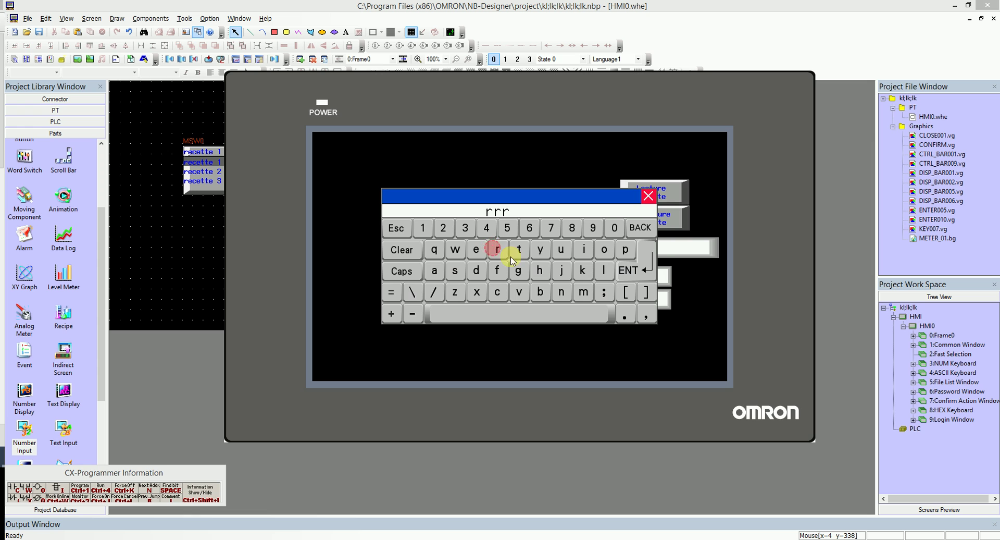
pyautogui.click(650, 263)
pyautogui.click(513, 258)
pyautogui.click(420, 259)
pyautogui.click(466, 317)
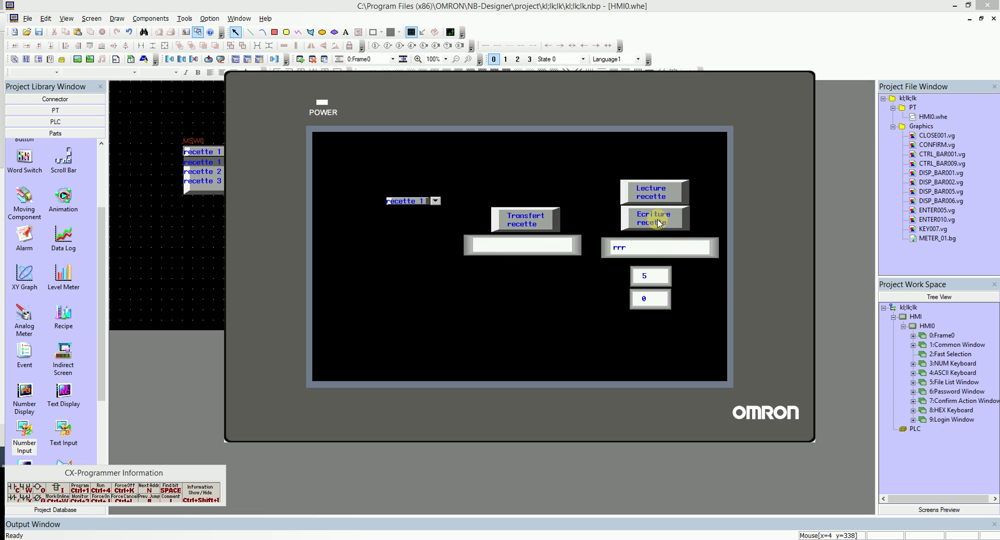
# Select recette 2, enter the text jjj and the second number 8, and write the recipe
pyautogui.click(435, 202)
pyautogui.click(415, 217)
pyautogui.click(657, 255)
pyautogui.click(561, 270)
pyautogui.click(561, 270)
pyautogui.click(561, 270)
pyautogui.click(645, 270)
pyautogui.click(650, 299)
pyautogui.click(420, 286)
pyautogui.click(458, 315)
pyautogui.click(655, 217)
# Run the recipe transfer, switch the selection to recette 1, and close the simulation
pyautogui.click(524, 227)
pyautogui.click(435, 201)
pyautogui.click(420, 211)
pyautogui.rightClick(255, 266)
pyautogui.click(269, 279)
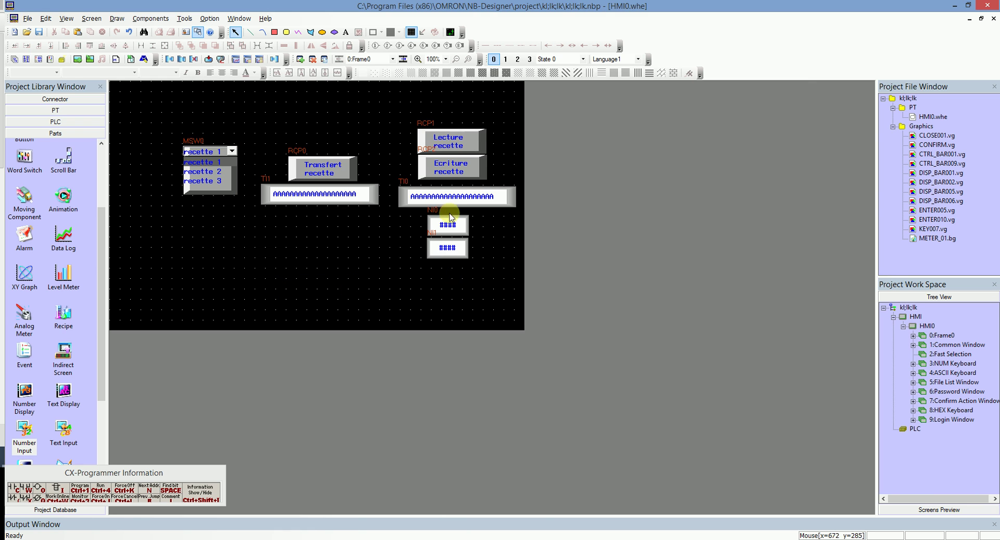
# Check the recipe type of the Lecture recette component
pyautogui.doubleClick(440, 172)
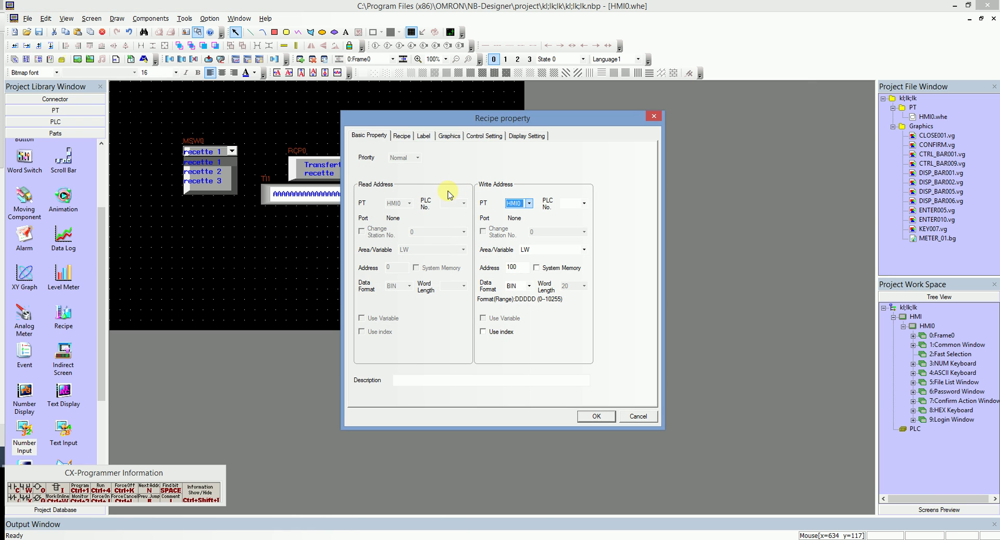
pyautogui.click(400, 136)
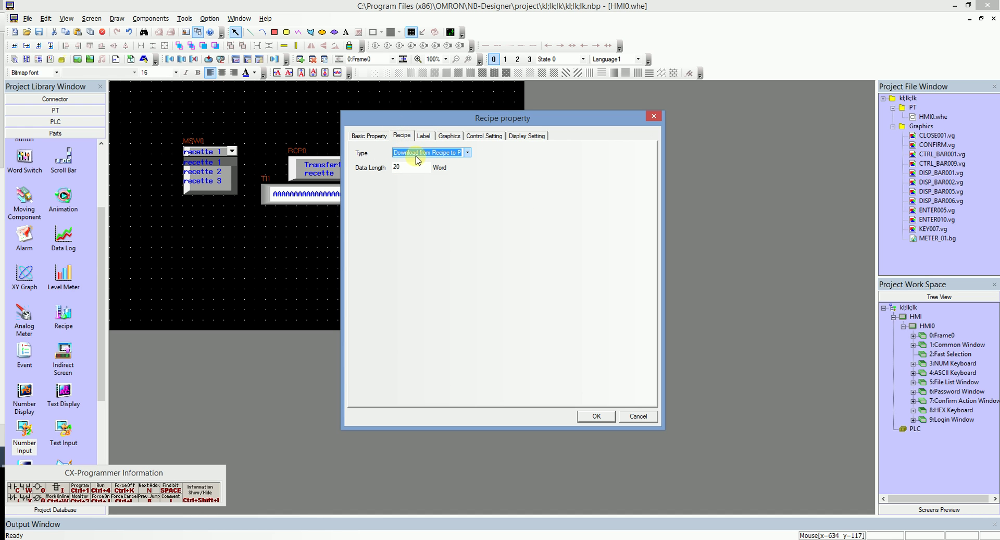
pyautogui.click(596, 415)
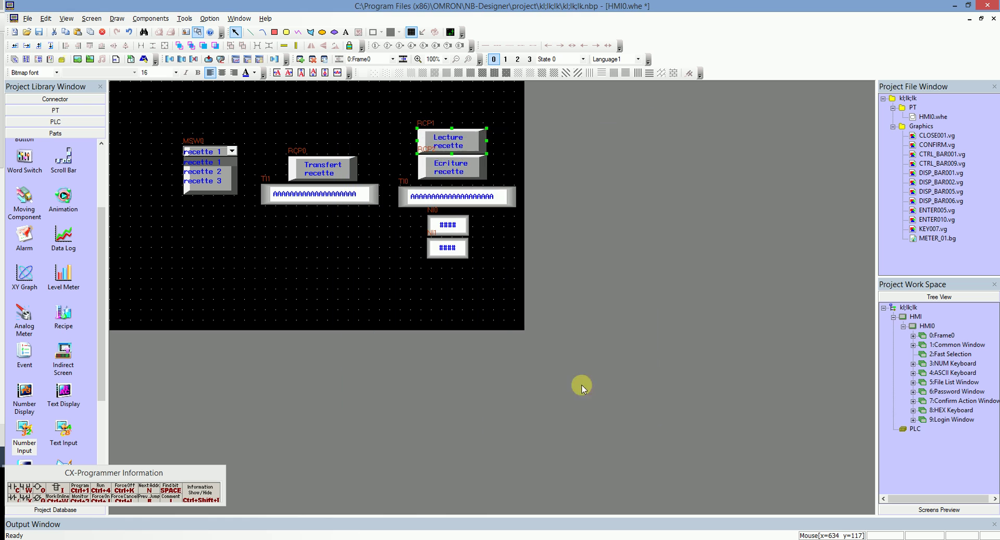
# Set the Ecriture recette component's recipe type to Upload from PLC to Recipe
pyautogui.doubleClick(440, 167)
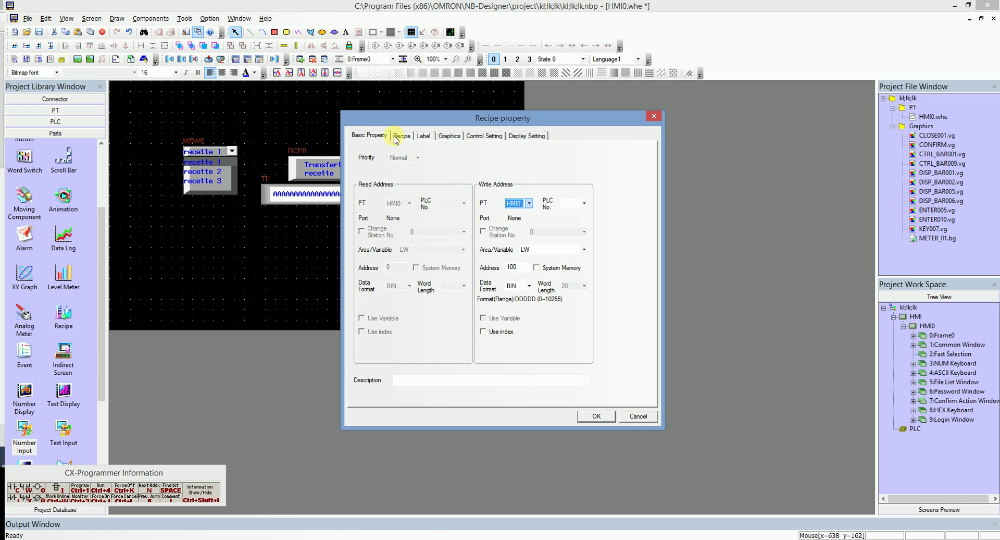
pyautogui.click(399, 136)
pyautogui.click(422, 159)
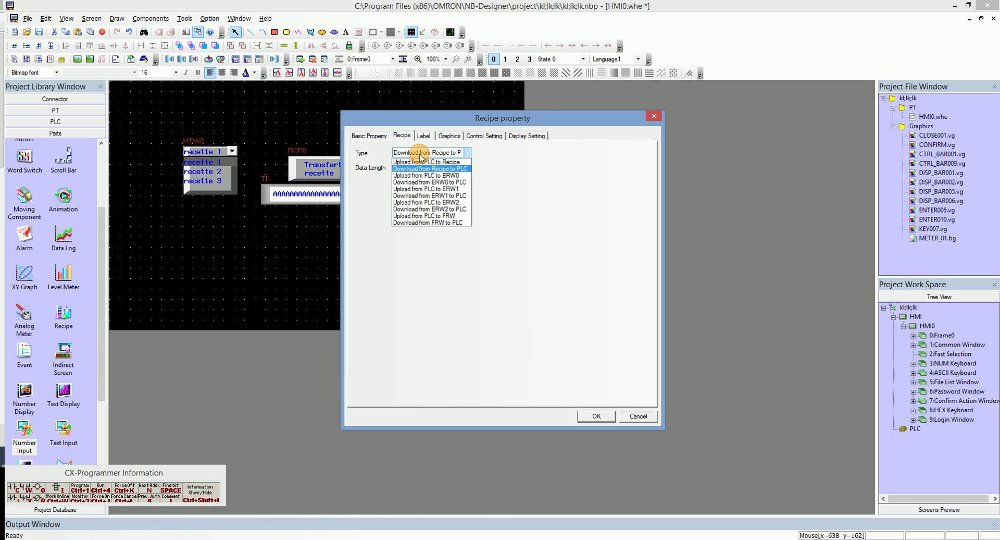
pyautogui.click(420, 165)
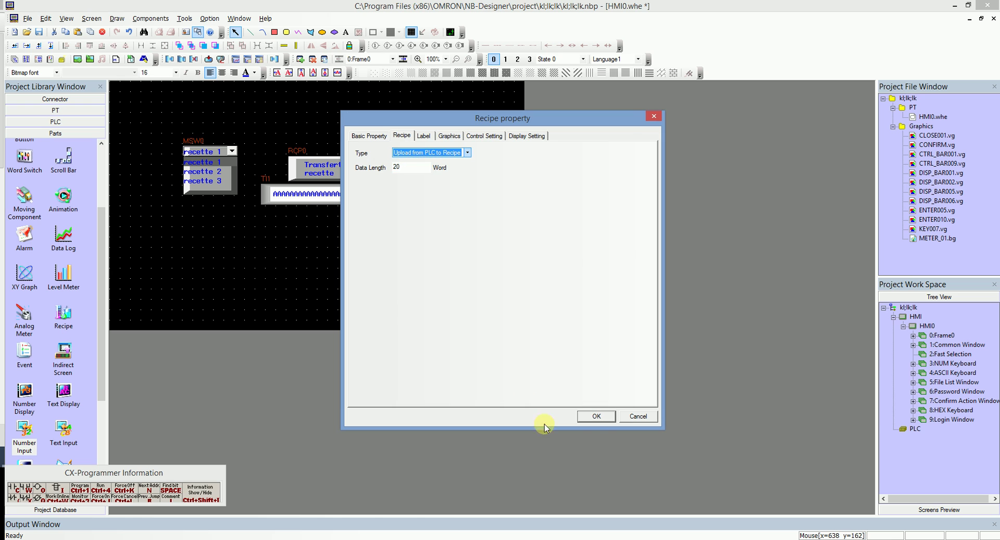
pyautogui.click(593, 416)
pyautogui.click(331, 296)
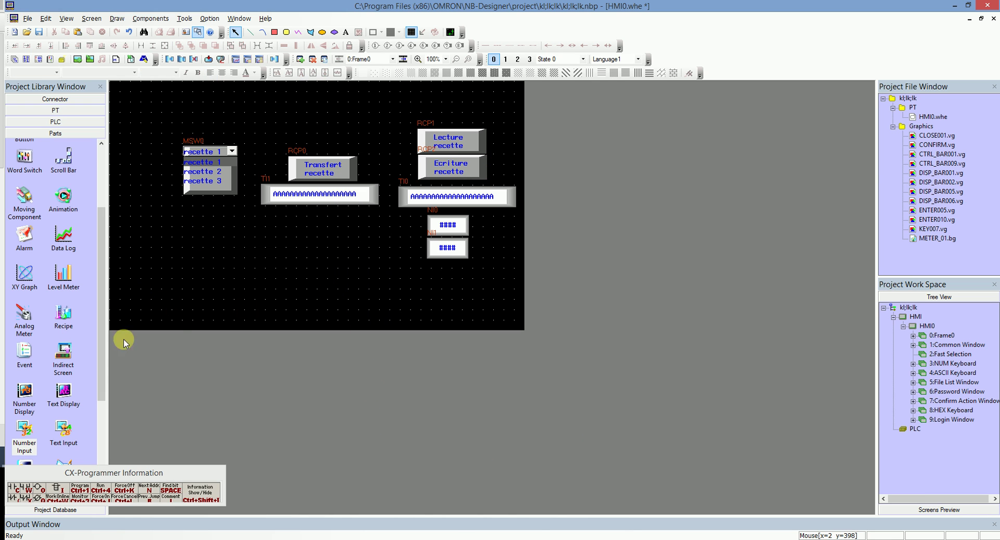
# Restart the simulation and write recette 1 with the text eee and the first number 55
pyautogui.click(166, 60)
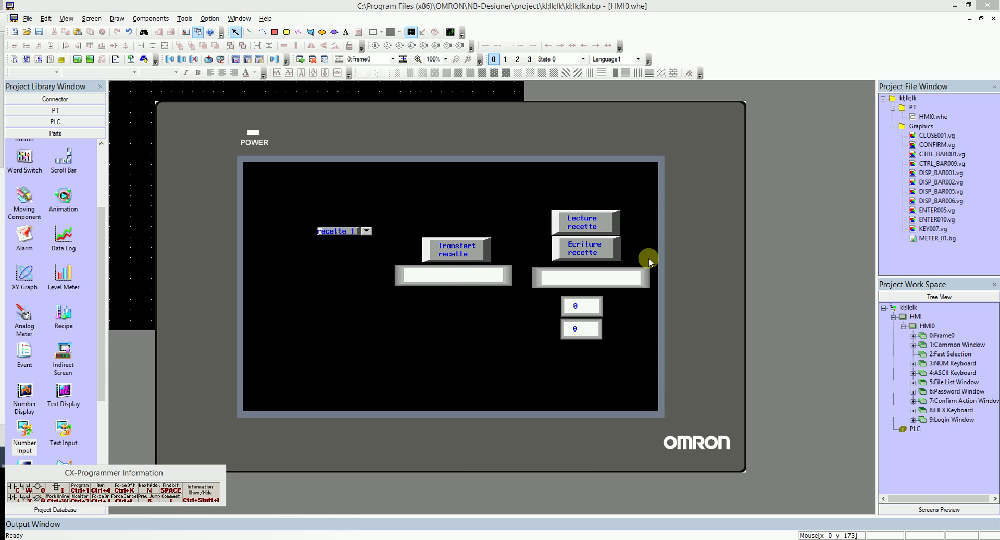
pyautogui.click(596, 278)
pyautogui.tripleClick(410, 283)
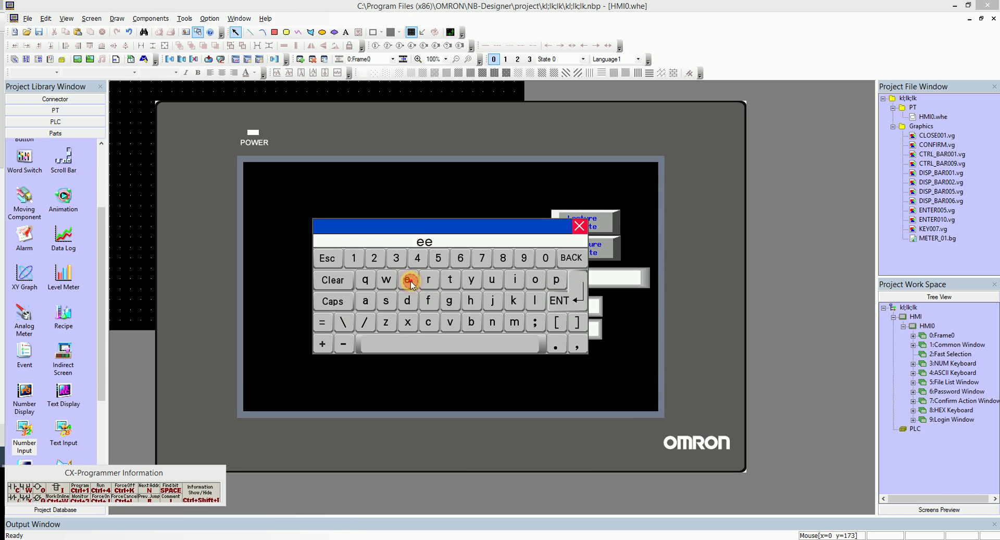
pyautogui.click(559, 301)
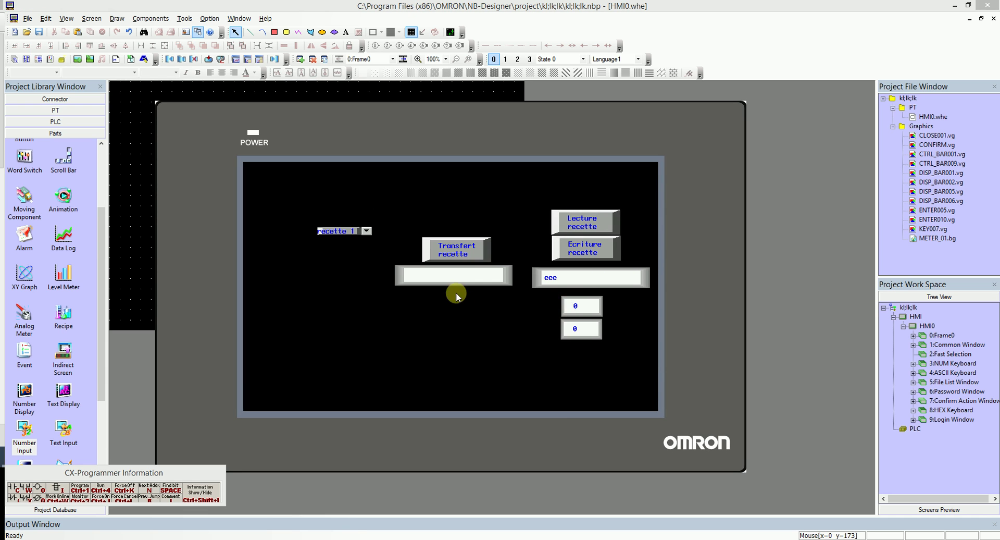
pyautogui.click(573, 307)
pyautogui.click(352, 289)
pyautogui.click(352, 289)
pyautogui.click(406, 349)
pyautogui.click(589, 253)
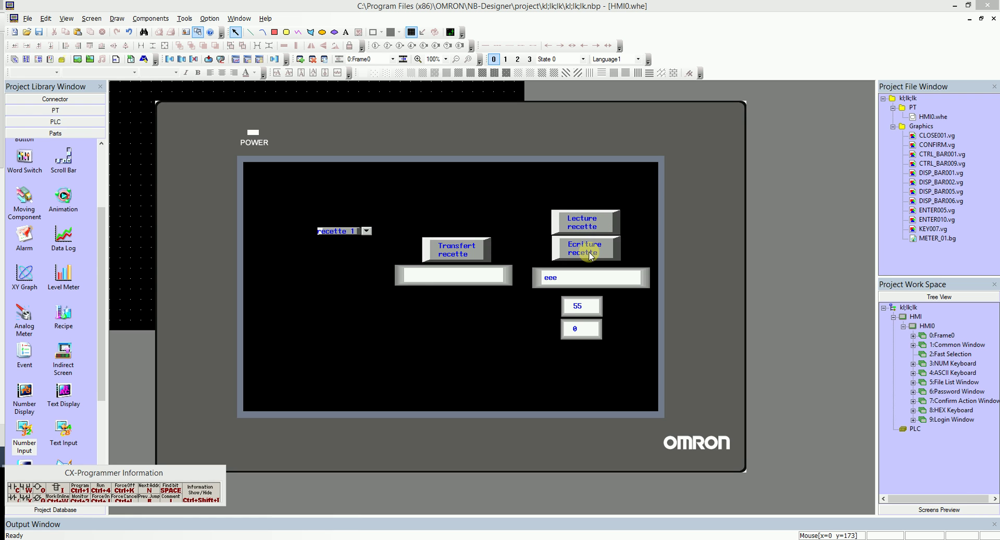
# Select recette 2, read it, and enter wwwd in the text field below Ecriture recette
pyautogui.click(367, 230)
pyautogui.click(347, 248)
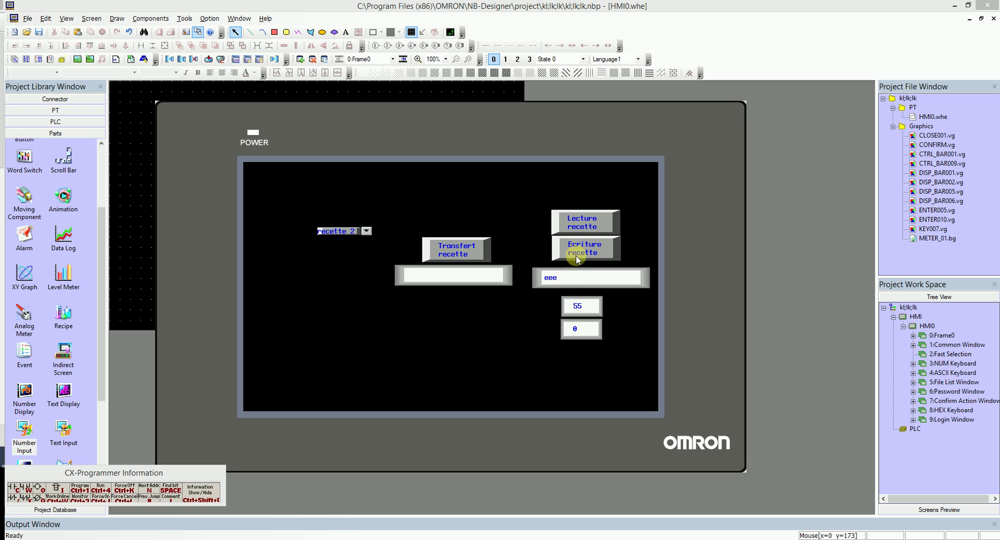
pyautogui.click(573, 223)
pyautogui.click(573, 280)
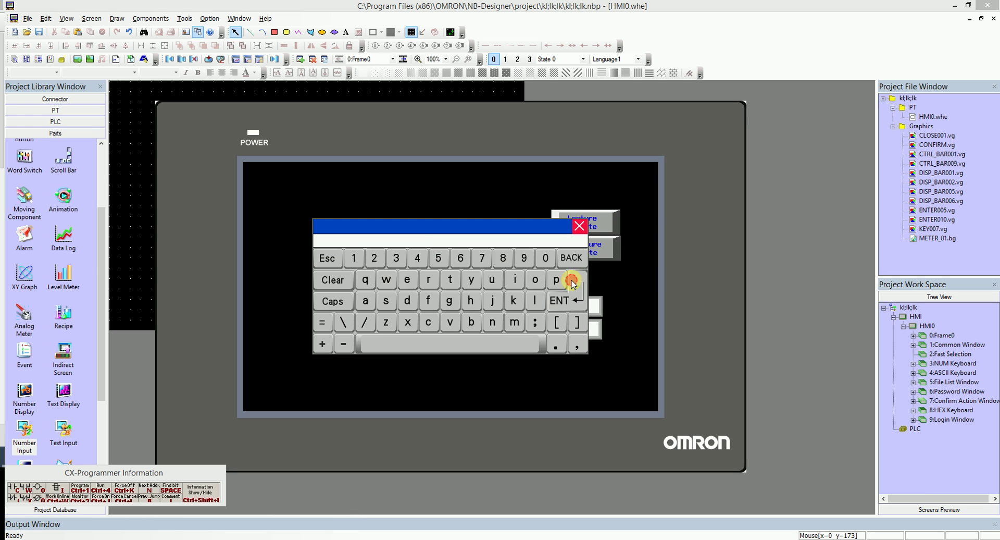
pyautogui.click(386, 279)
pyautogui.click(386, 280)
pyautogui.click(386, 279)
pyautogui.click(407, 301)
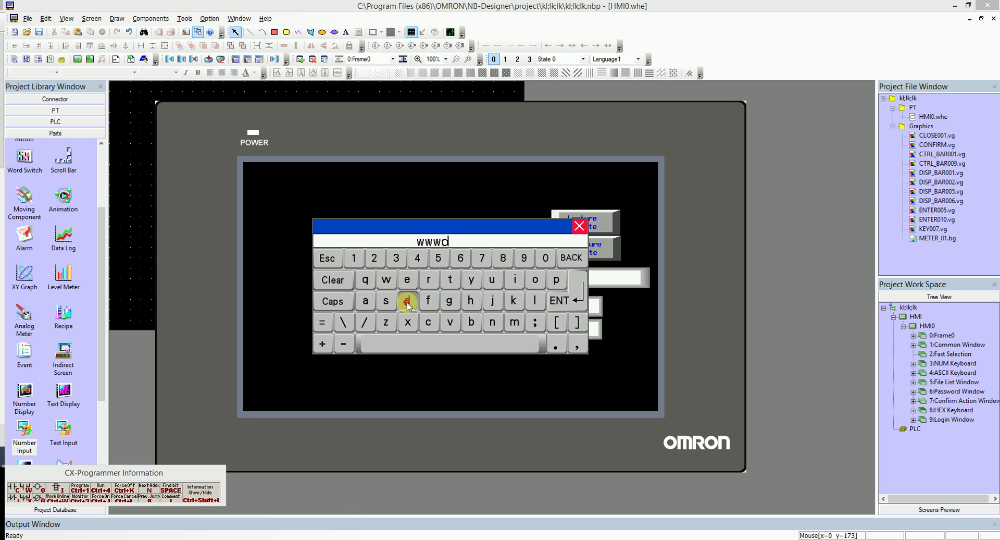
pyautogui.click(567, 302)
# Set the first number to 554 and write the data to recette 2
pyautogui.click(570, 306)
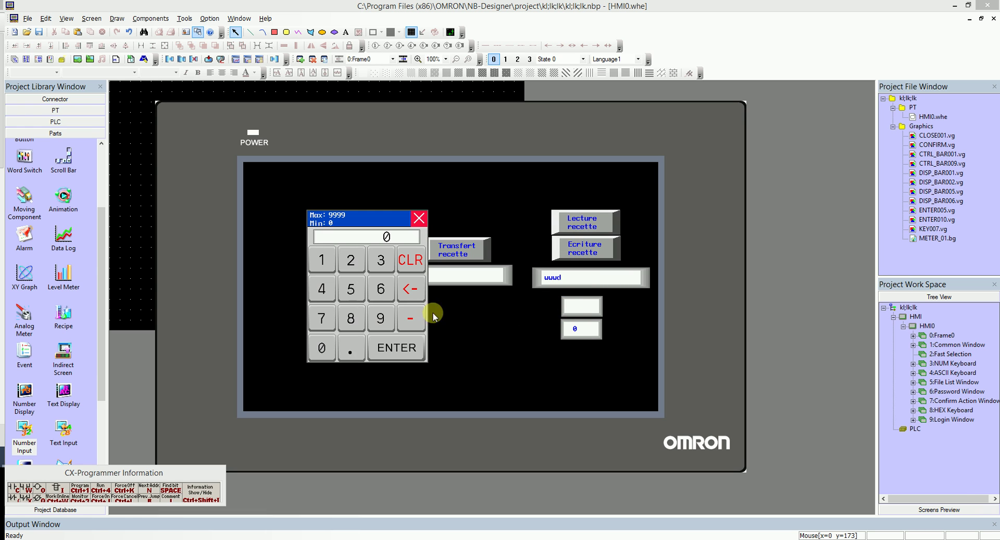
pyautogui.click(350, 290)
pyautogui.click(351, 290)
pyautogui.click(322, 288)
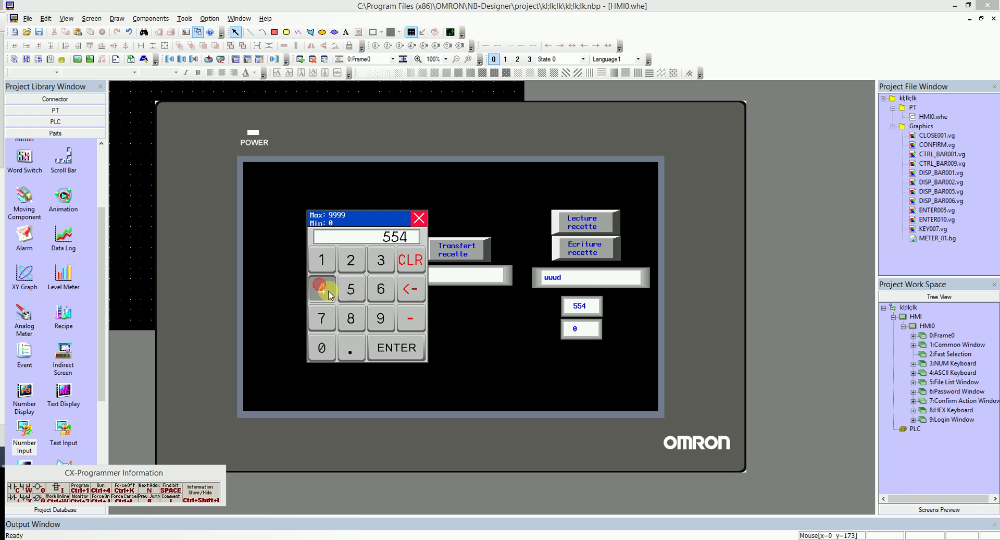
pyautogui.click(406, 348)
pyautogui.click(578, 252)
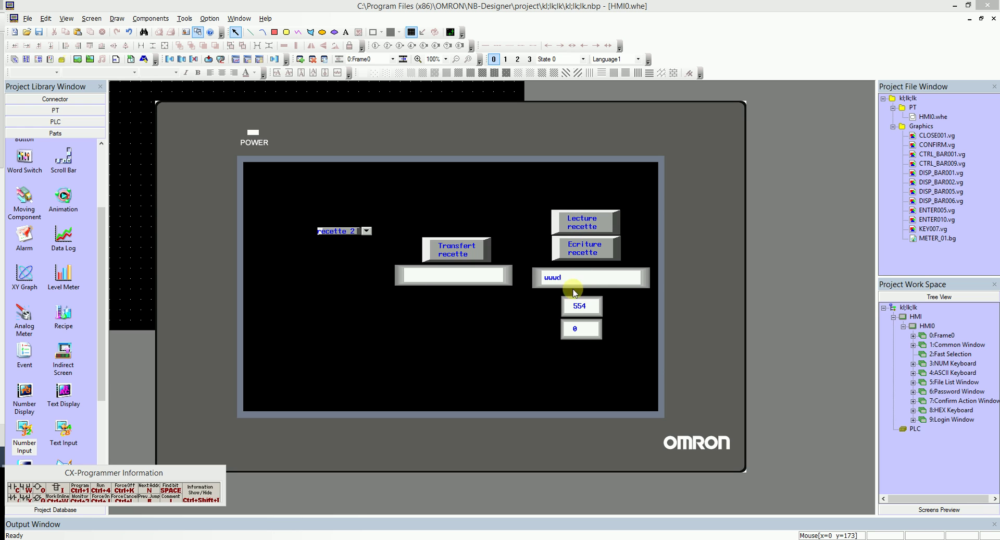
# Select and read recette 3, and switch to recette 2 and run its transfer
pyautogui.click(356, 237)
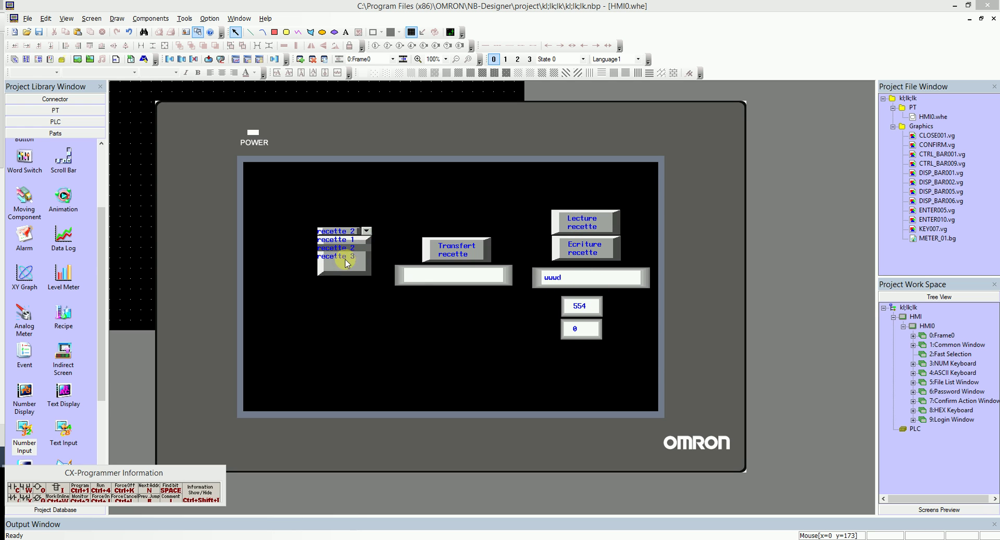
pyautogui.click(342, 254)
pyautogui.click(567, 220)
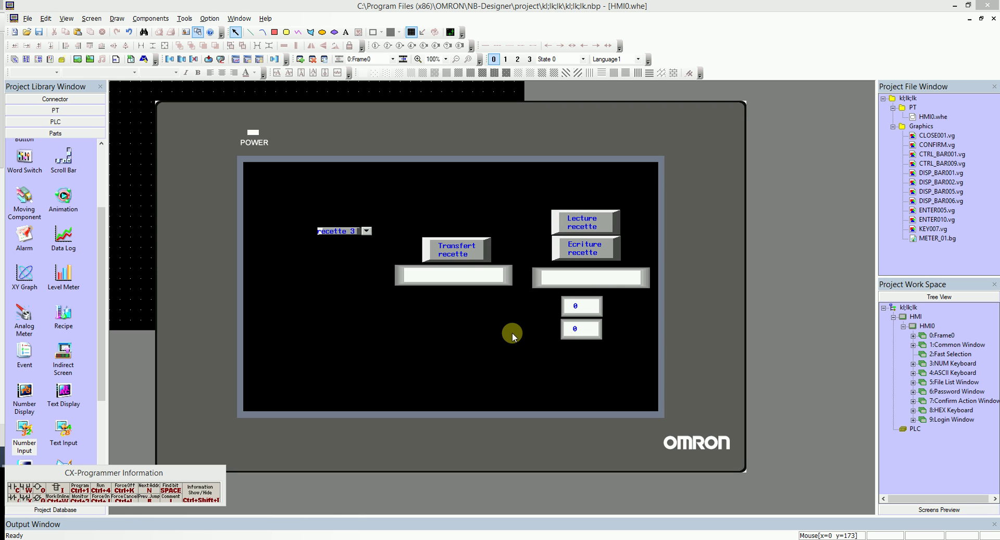
pyautogui.click(367, 230)
pyautogui.click(344, 248)
pyautogui.click(452, 249)
# Select recette 1 and read its stored data back into the input fields
pyautogui.click(366, 231)
pyautogui.click(341, 243)
pyautogui.click(614, 229)
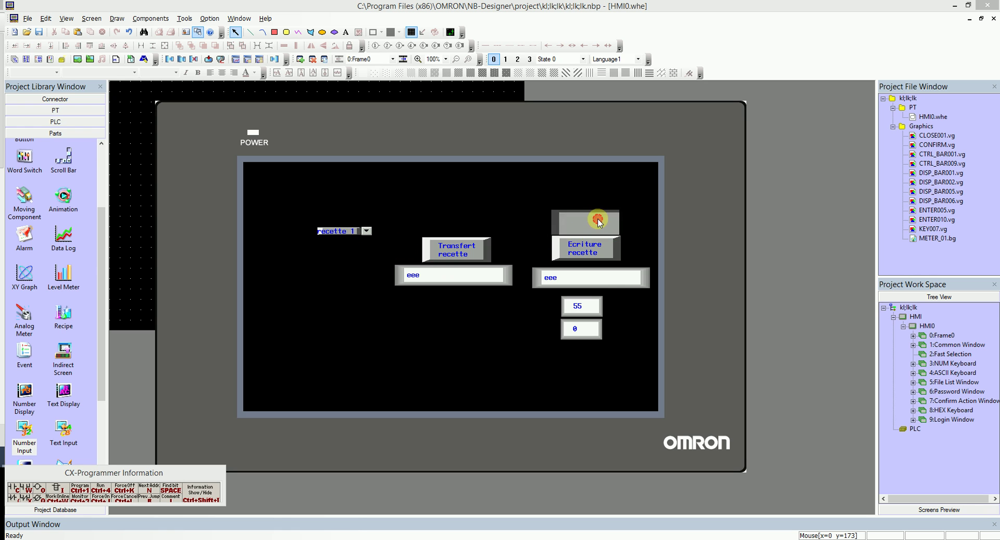
# Set the second number to 66 and write the updated data to recette 1
pyautogui.click(580, 326)
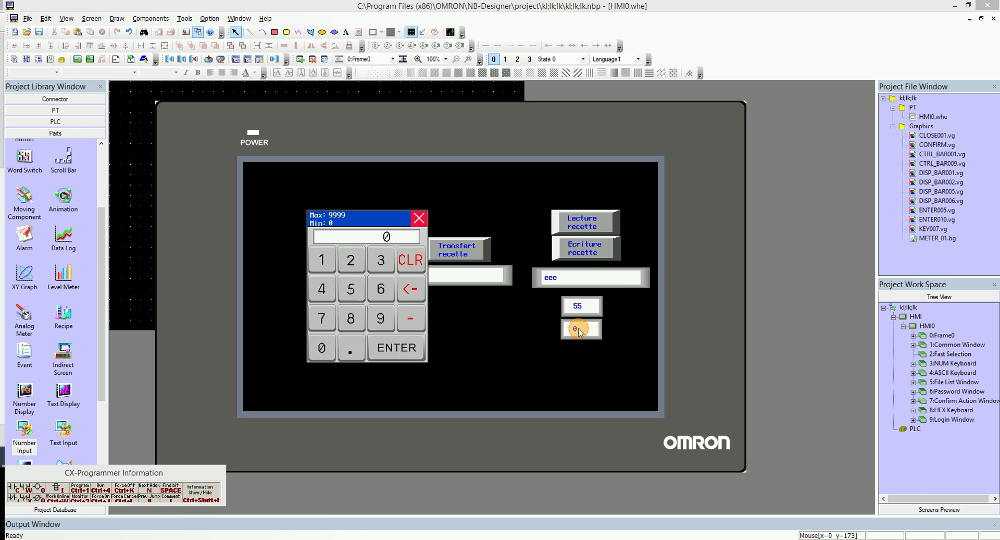
pyautogui.click(380, 288)
pyautogui.click(380, 288)
pyautogui.click(387, 350)
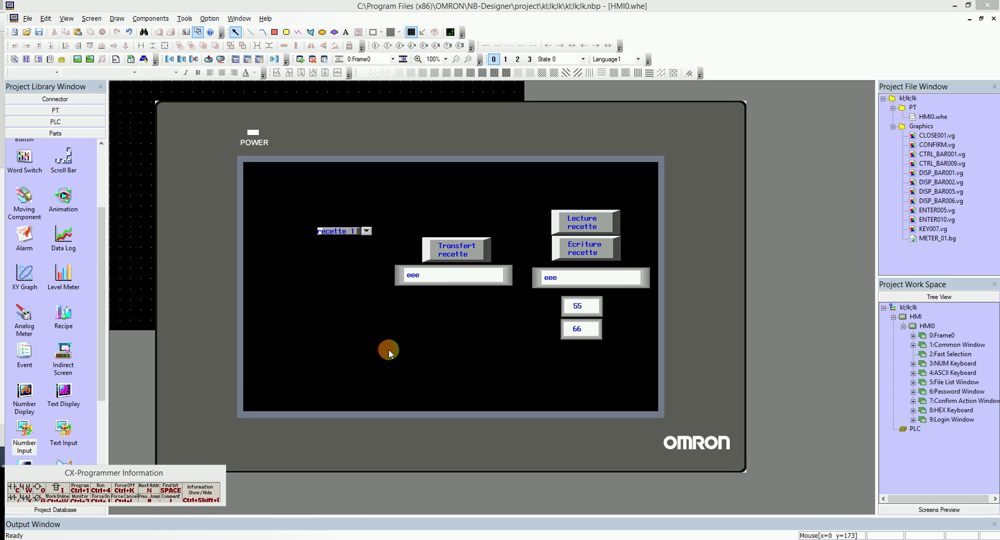
pyautogui.click(587, 249)
pyautogui.rightClick(201, 306)
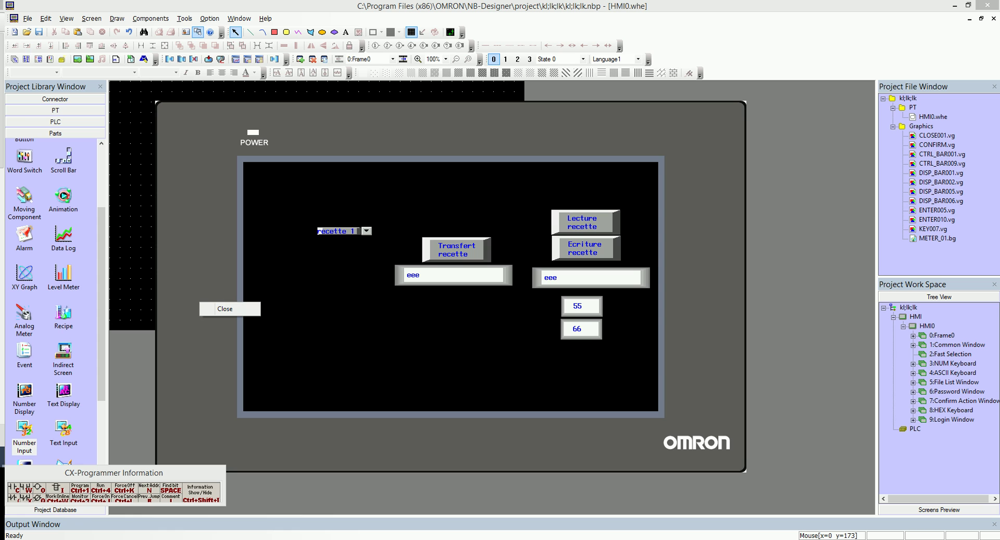
pyautogui.press('Escape')
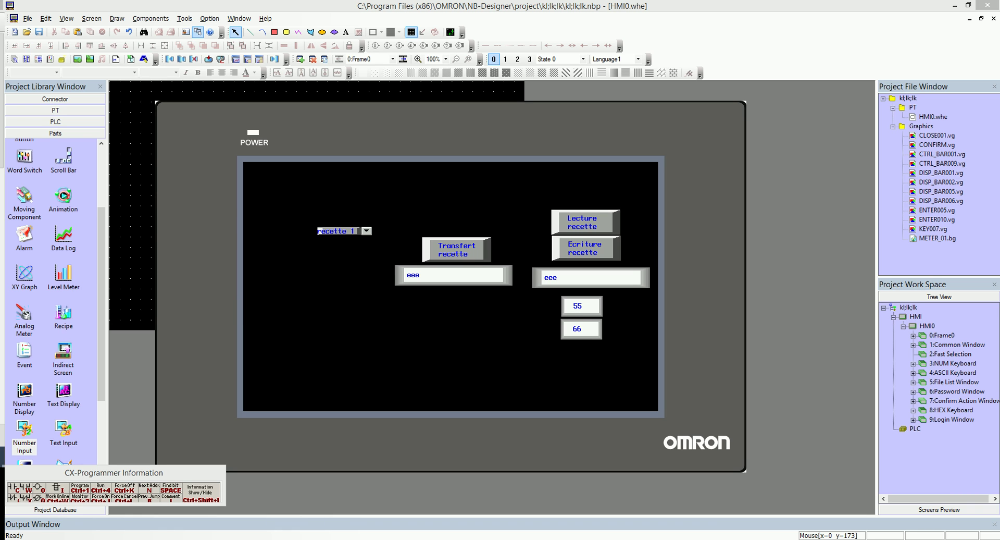